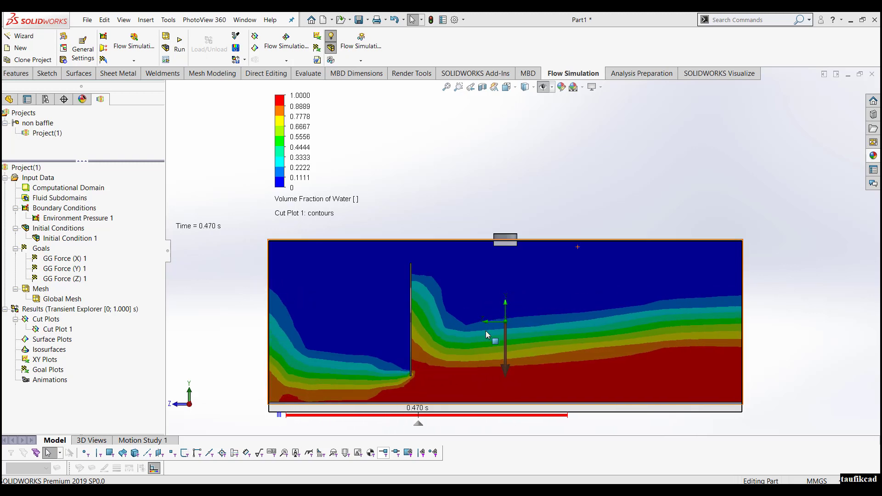
# Inspect the water volume fraction cut plot in the tank, and hide Cut Plot 1
pyautogui.moveTo(502, 291); pyautogui.dragTo(476, 307, button='middle')
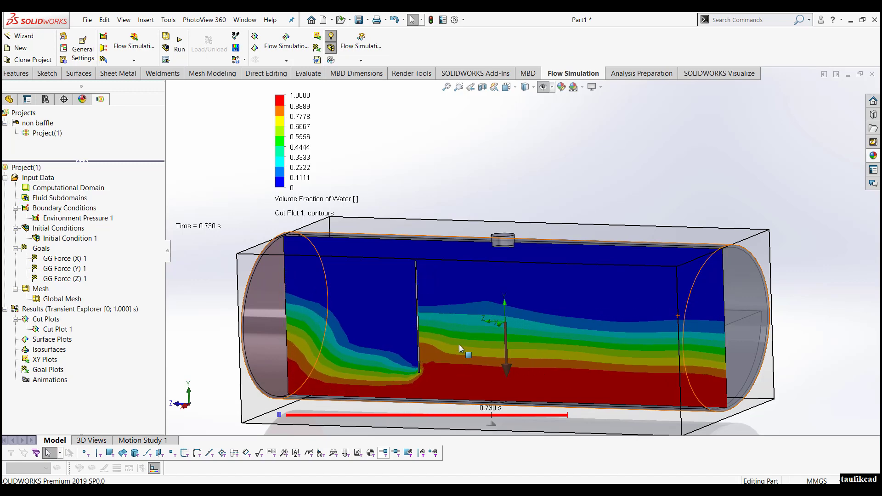
pyautogui.moveTo(486, 349); pyautogui.dragTo(427, 345, button='middle')
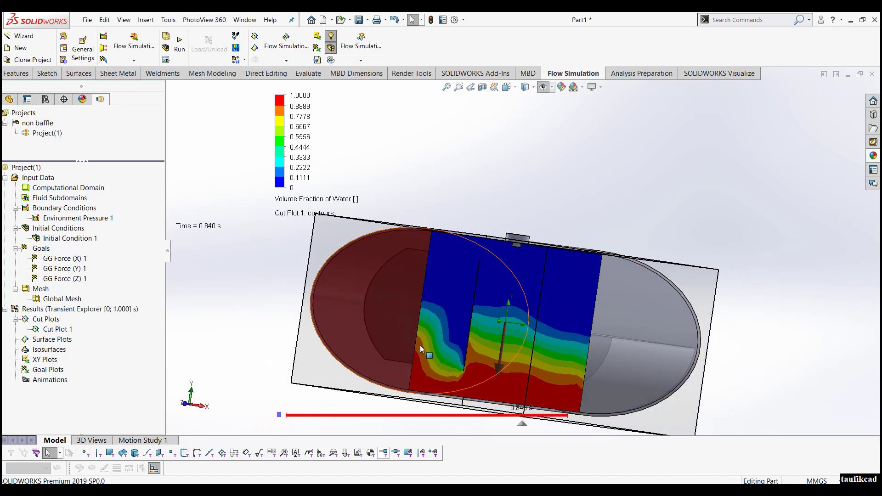
pyautogui.moveTo(519, 308); pyautogui.dragTo(429, 327, button='middle')
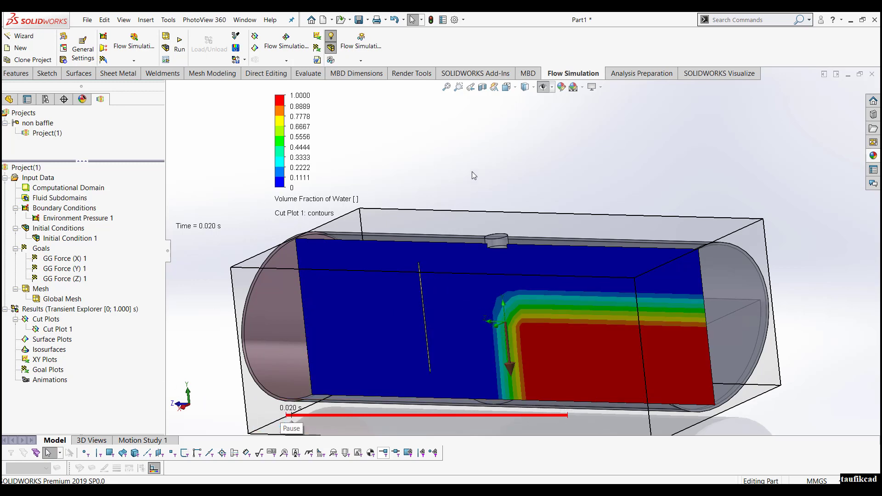
pyautogui.moveTo(475, 295); pyautogui.dragTo(571, 290, button='middle')
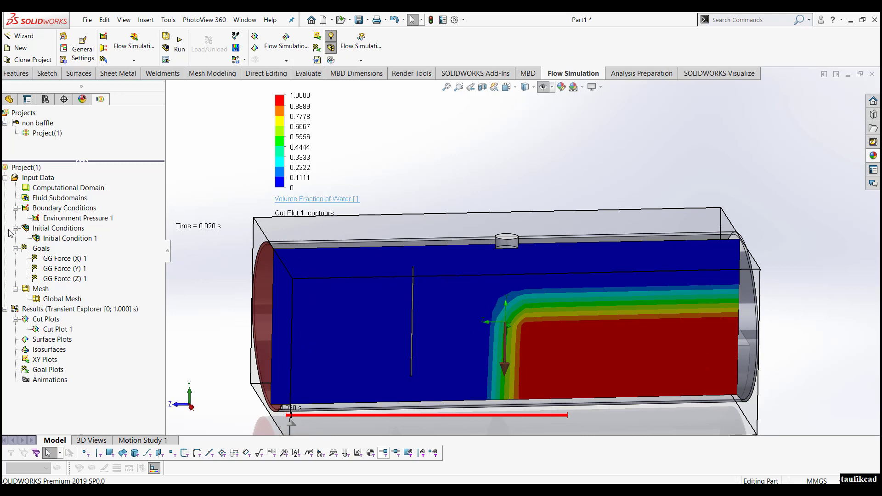
pyautogui.rightClick(54, 329)
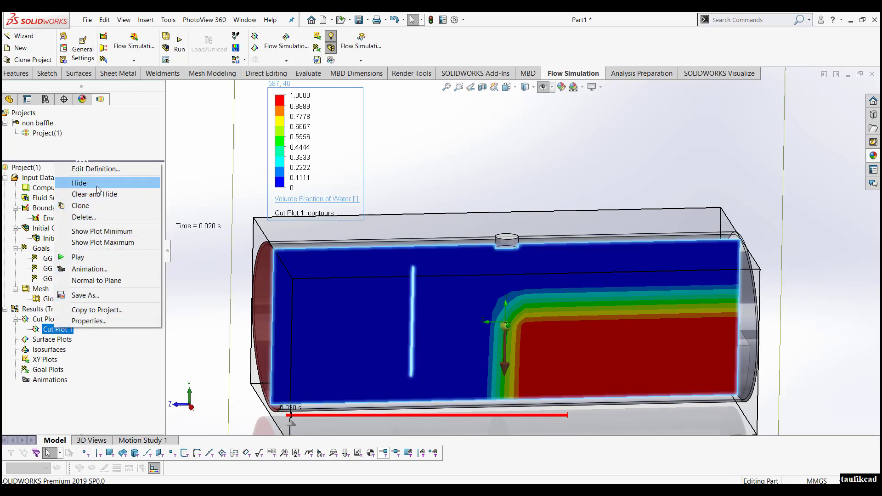
pyautogui.click(83, 183)
# Examine the tank's end walls, internal baffle and filler lid from the front and from angled views
pyautogui.moveTo(383, 202); pyautogui.dragTo(395, 358, button='middle')
pyautogui.scroll(-5, 395, 357)
pyautogui.scroll(5, 394, 360)
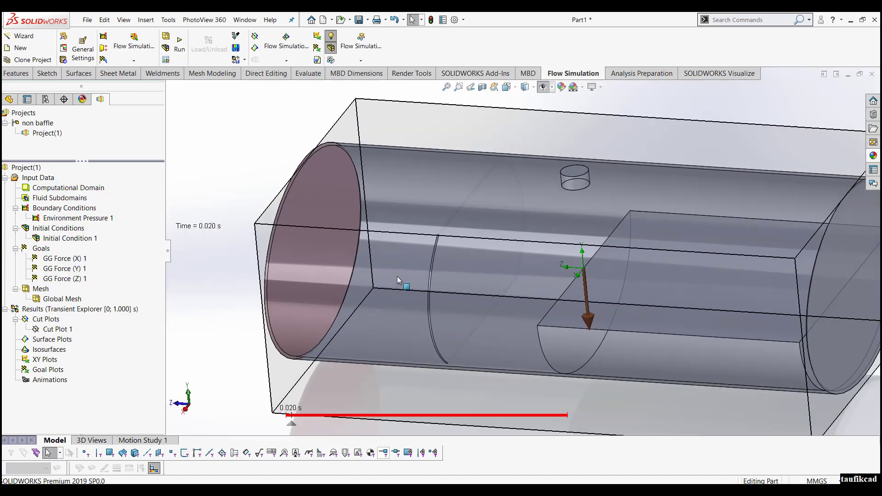
pyautogui.moveTo(397, 277); pyautogui.dragTo(497, 245, button='middle')
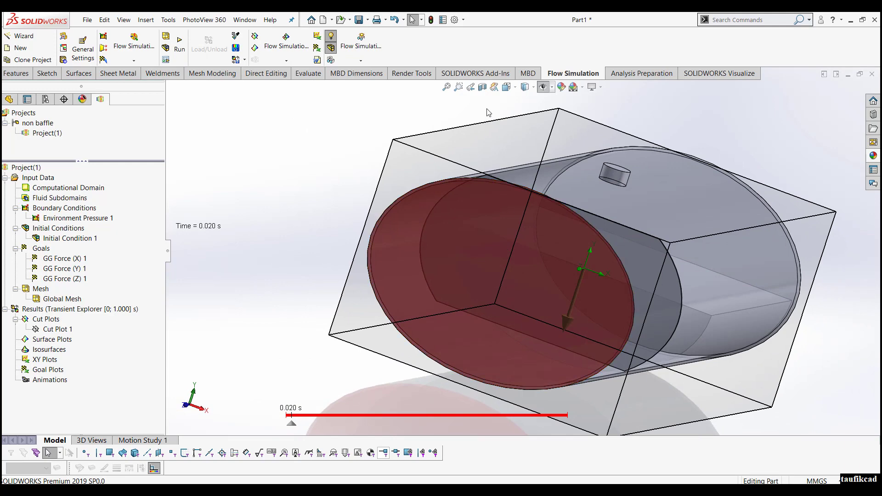
pyautogui.click(502, 103)
pyautogui.hotkey('ctrl', '1')
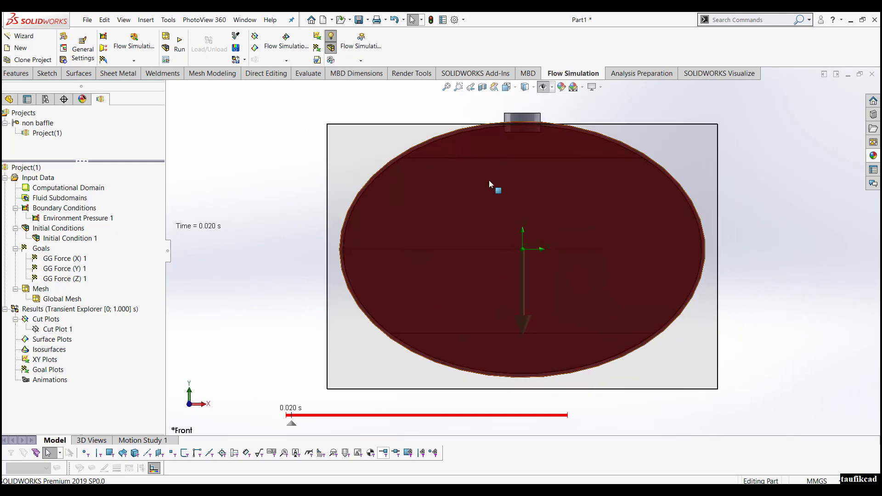
pyautogui.scroll(-2, 570, 191)
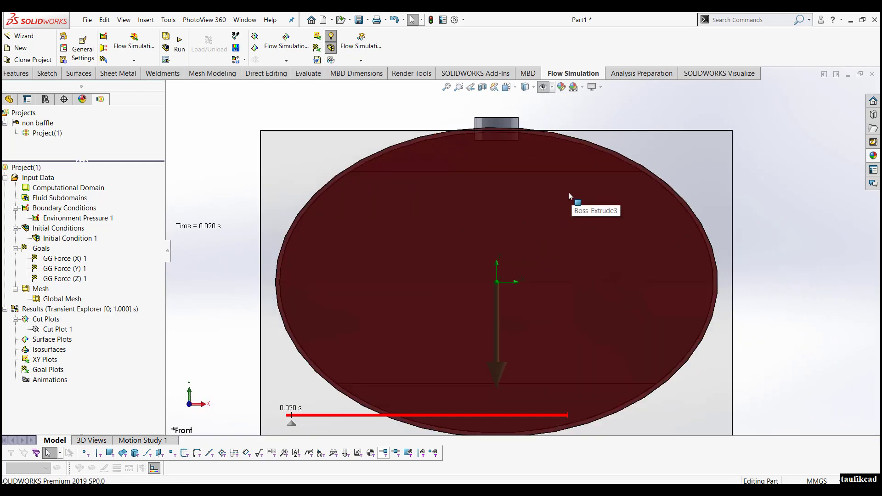
pyautogui.scroll(2, 547, 243)
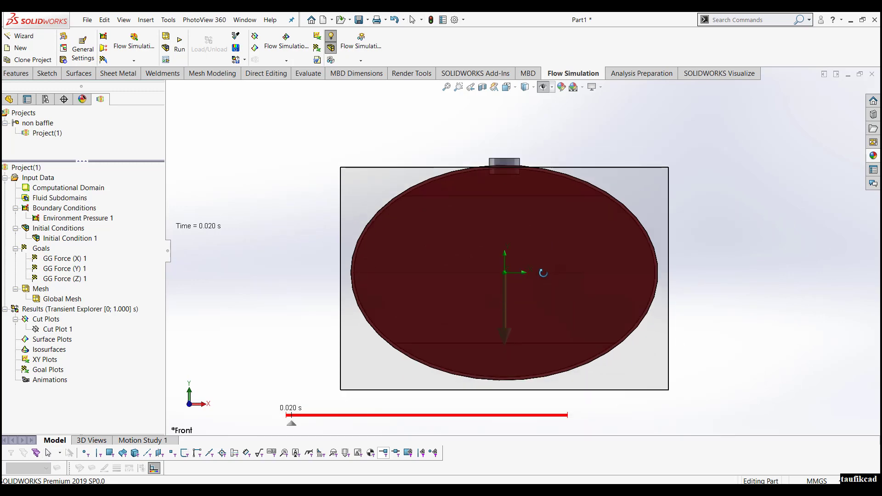
pyautogui.moveTo(547, 271); pyautogui.dragTo(467, 311, button='middle')
pyautogui.scroll(-2, 539, 301)
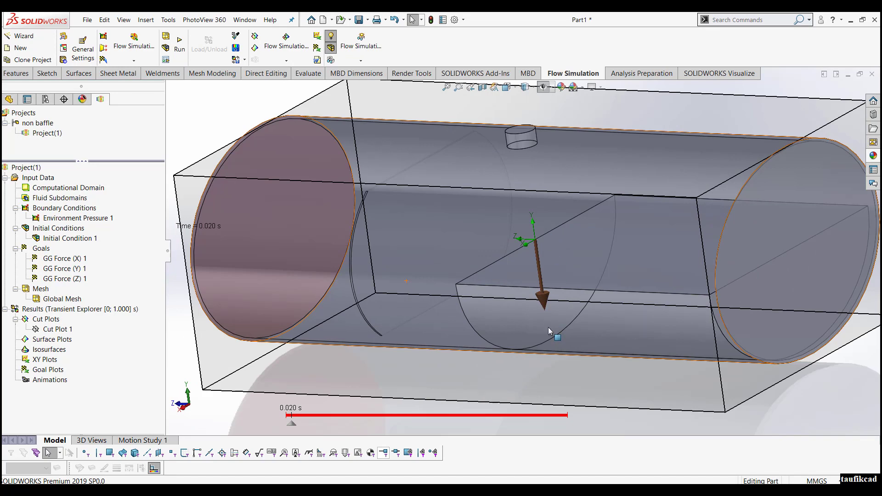
pyautogui.moveTo(486, 299); pyautogui.dragTo(522, 303, button='middle')
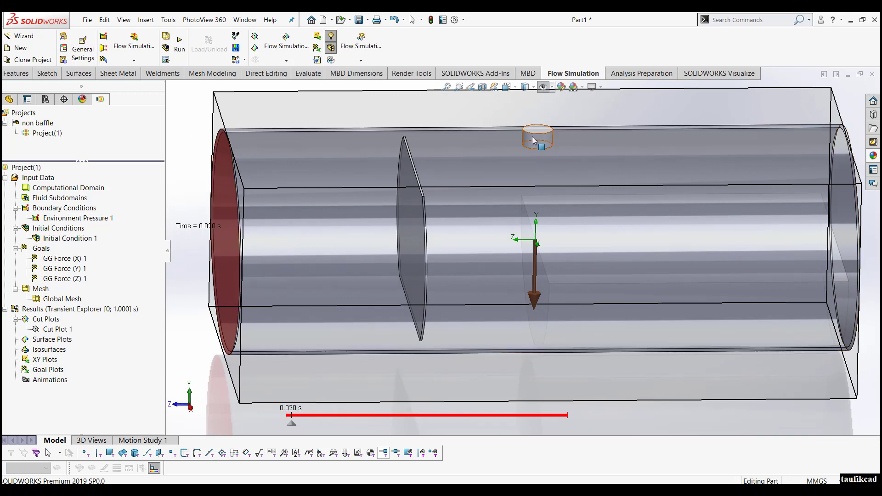
pyautogui.scroll(-1, 538, 142)
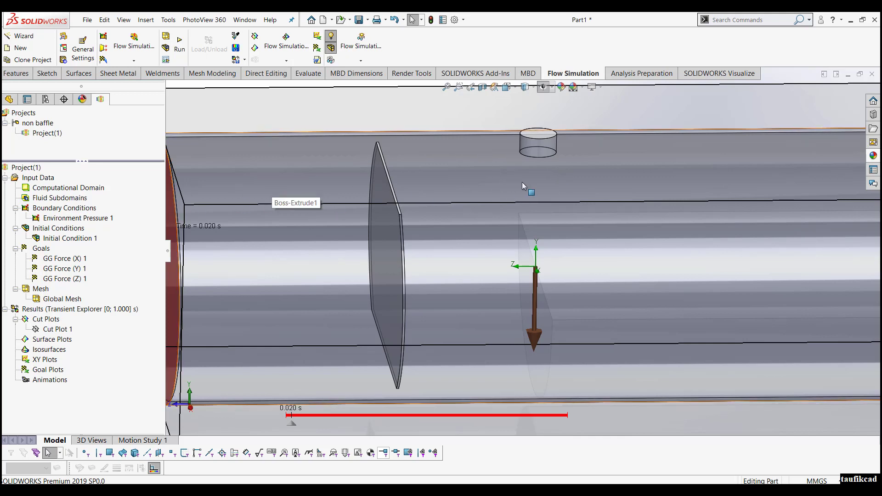
pyautogui.press('f')
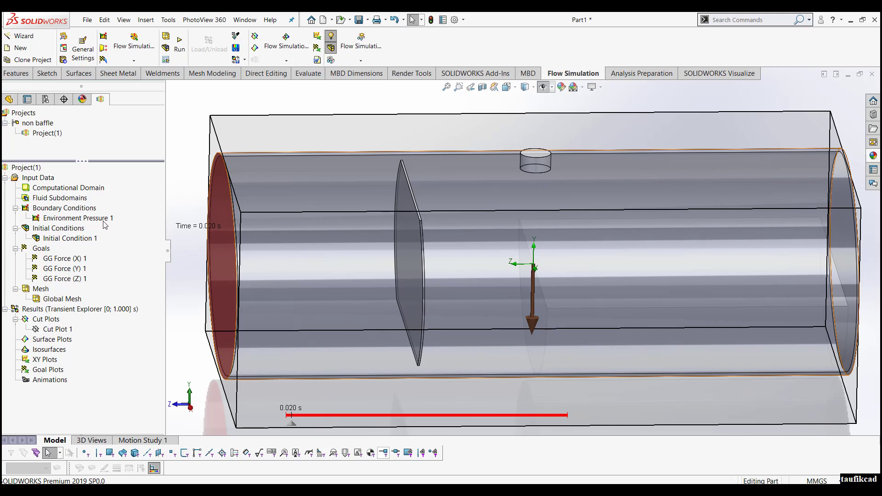
# Highlight the region assigned to Initial Condition 1 and inspect its extent inside the tank
pyautogui.click(74, 238)
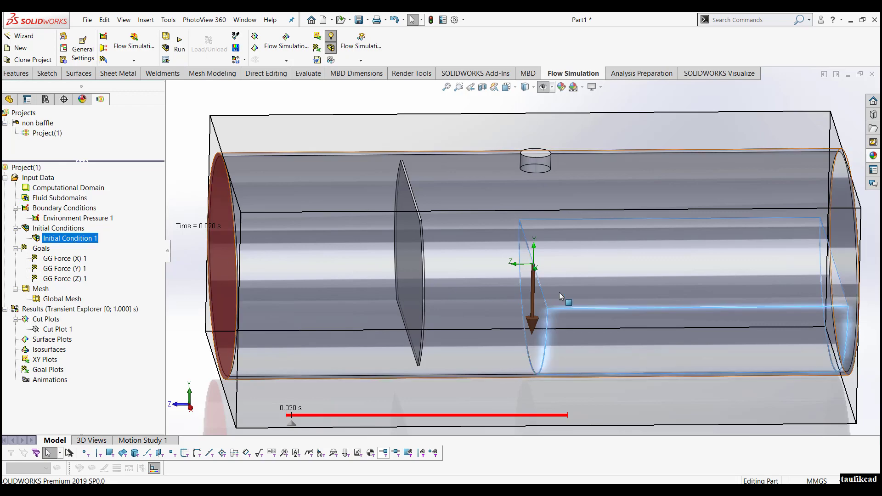
pyautogui.moveTo(574, 306); pyautogui.dragTo(608, 311, button='middle')
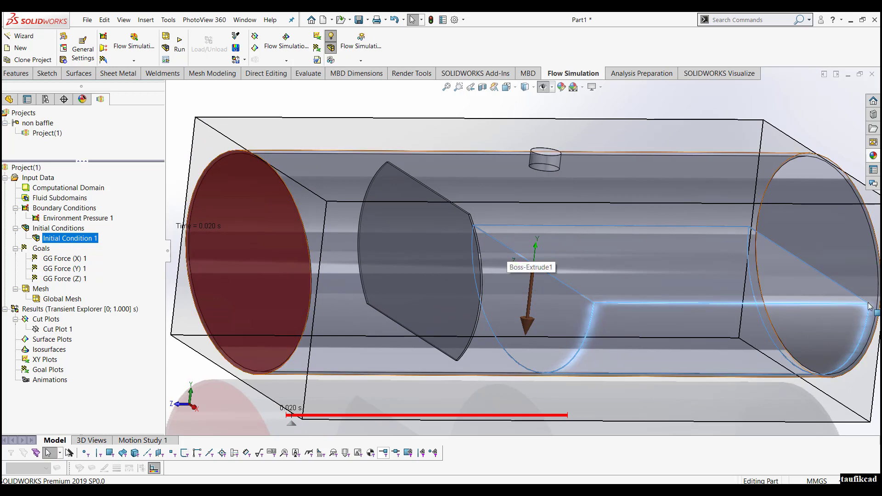
pyautogui.moveTo(687, 321); pyautogui.dragTo(610, 316, button='middle')
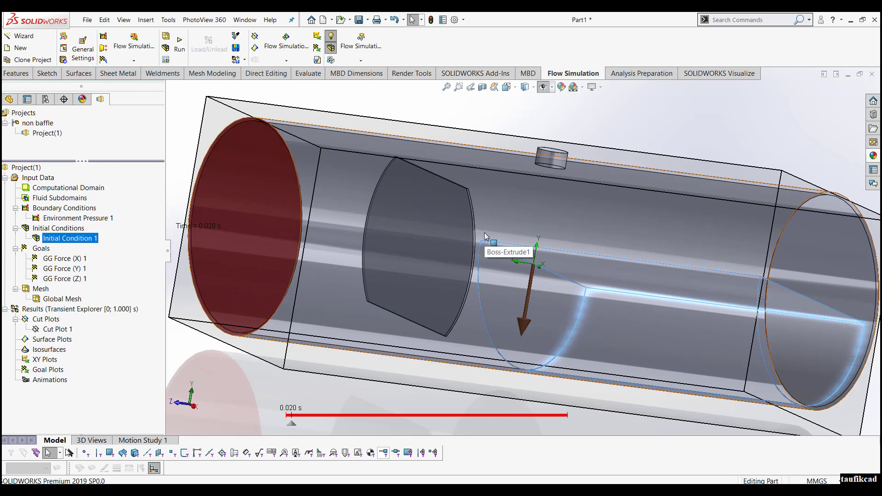
pyautogui.scroll(1, 481, 232)
pyautogui.click(508, 105)
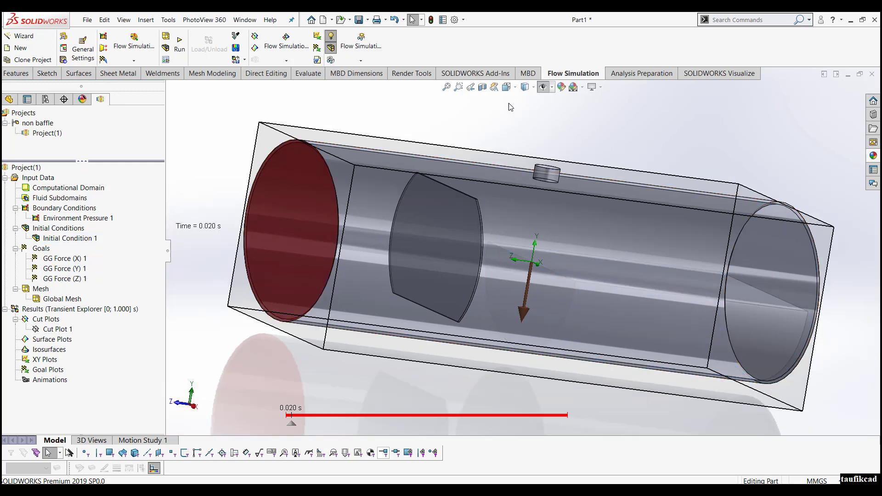
# View the tank from the standard front and right directions, and inspect the baffle at an angle
pyautogui.click(511, 88)
pyautogui.click(519, 126)
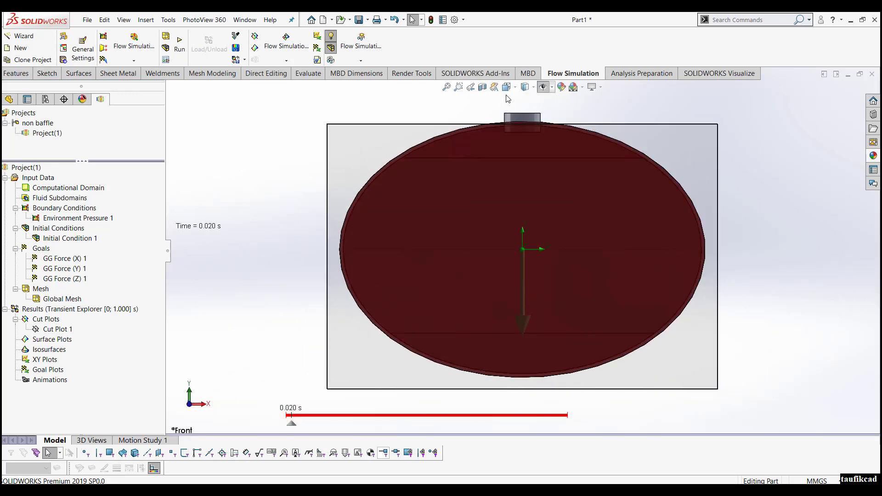
pyautogui.click(509, 87)
pyautogui.click(532, 127)
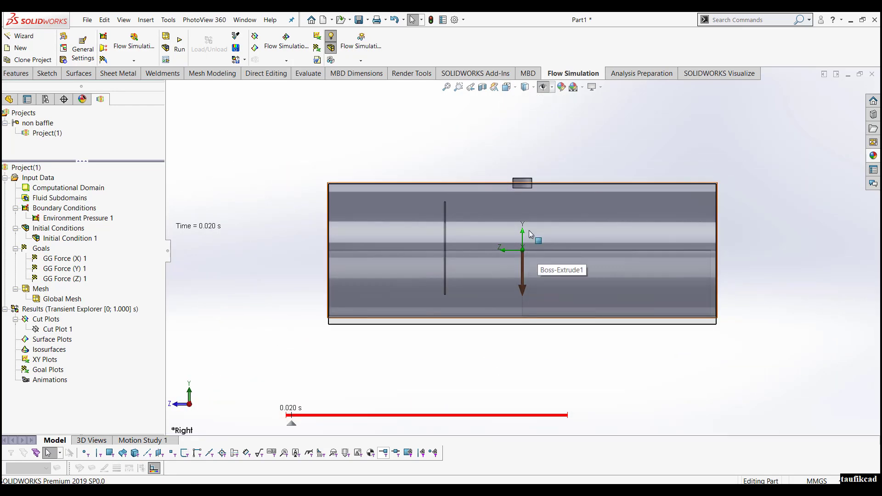
pyautogui.scroll(-1, 530, 234)
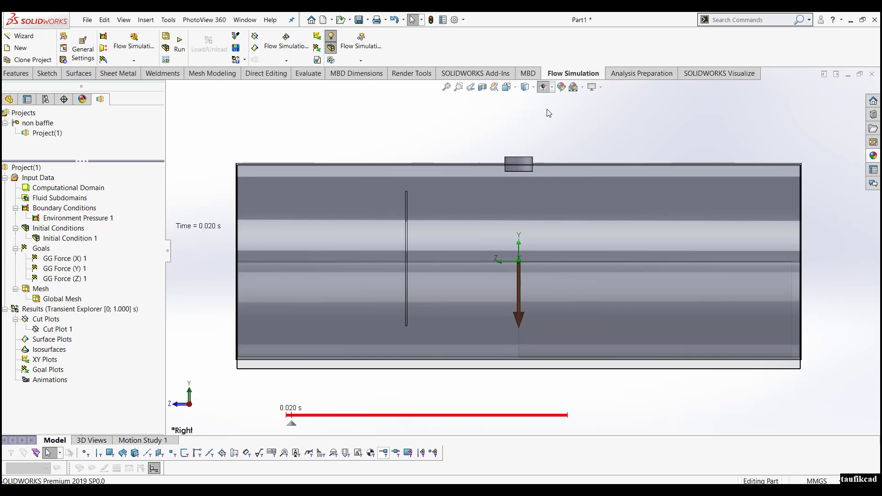
pyautogui.moveTo(397, 172); pyautogui.dragTo(417, 203, button='middle')
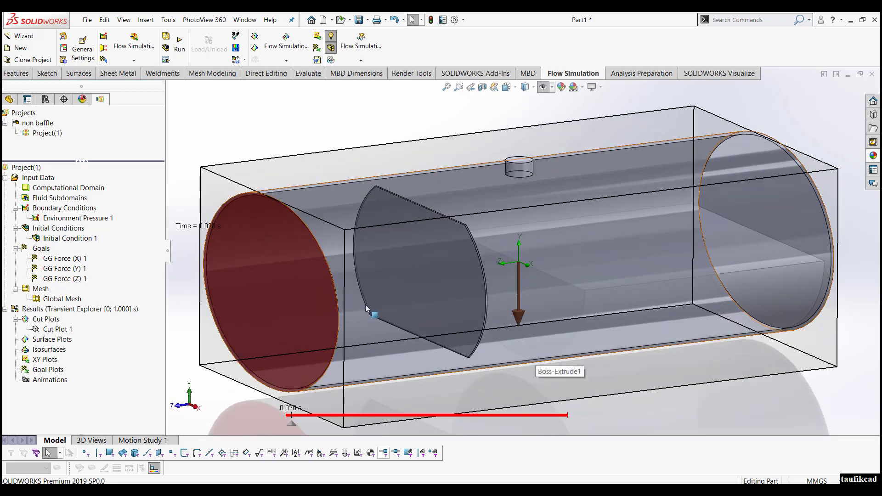
# Highlight the part's solid bodies one by one: Boss-Extrude3, Boss-Extrude5, Boss-Extrude7 and water
pyautogui.click(10, 100)
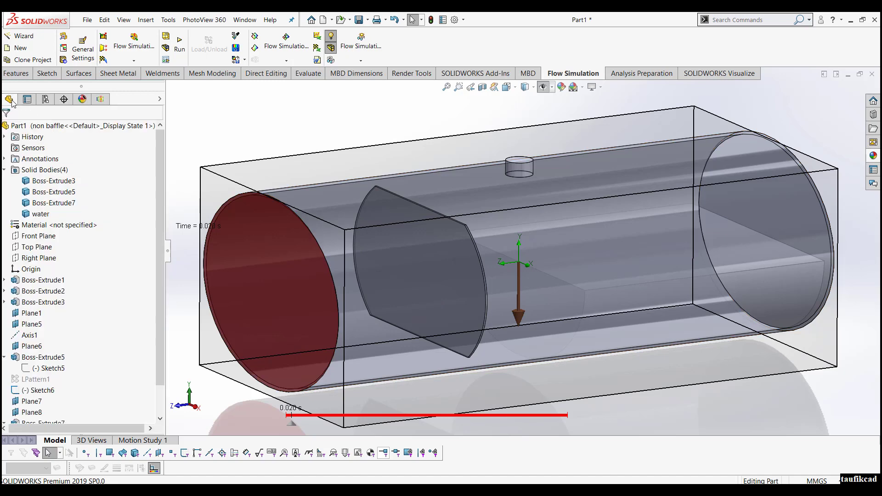
pyautogui.click(53, 181)
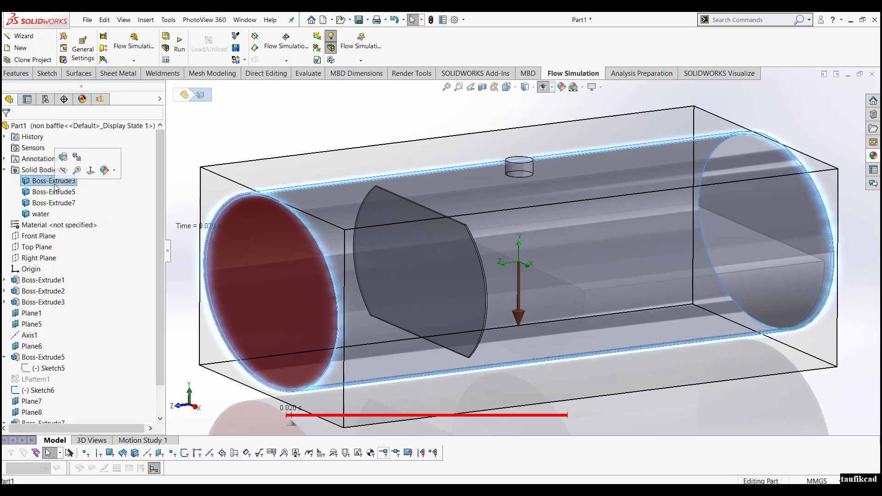
pyautogui.click(54, 192)
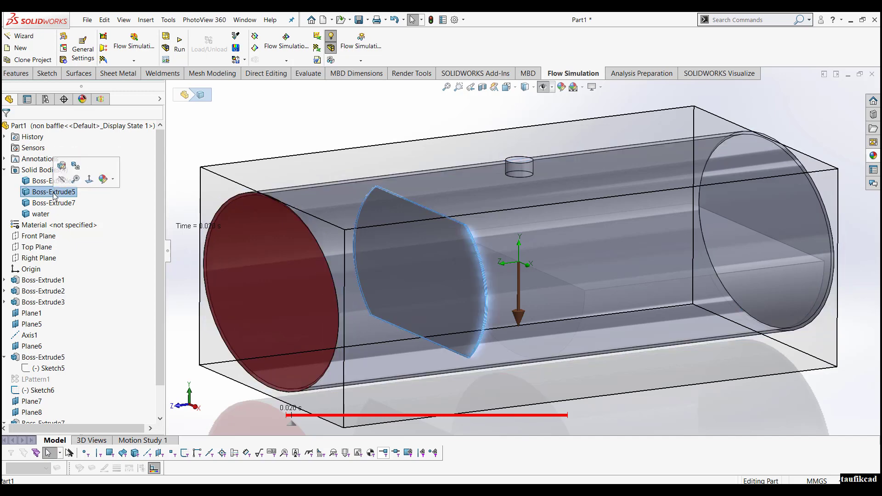
pyautogui.click(51, 203)
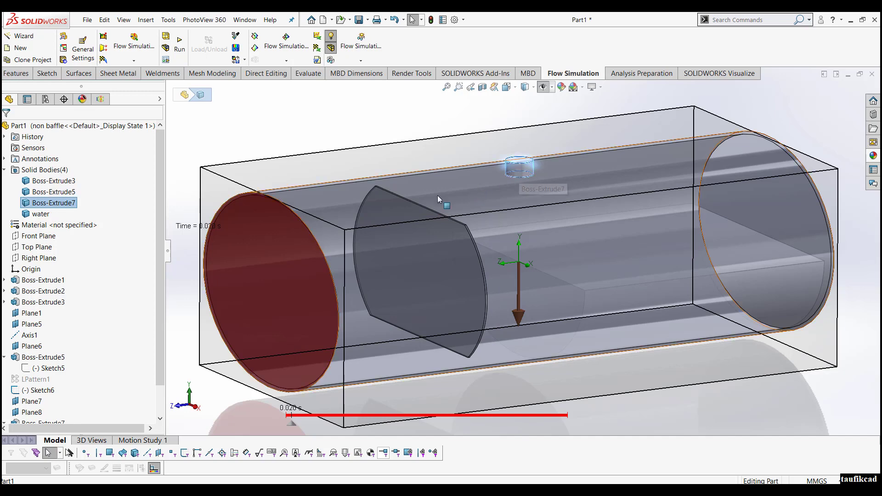
pyautogui.click(41, 214)
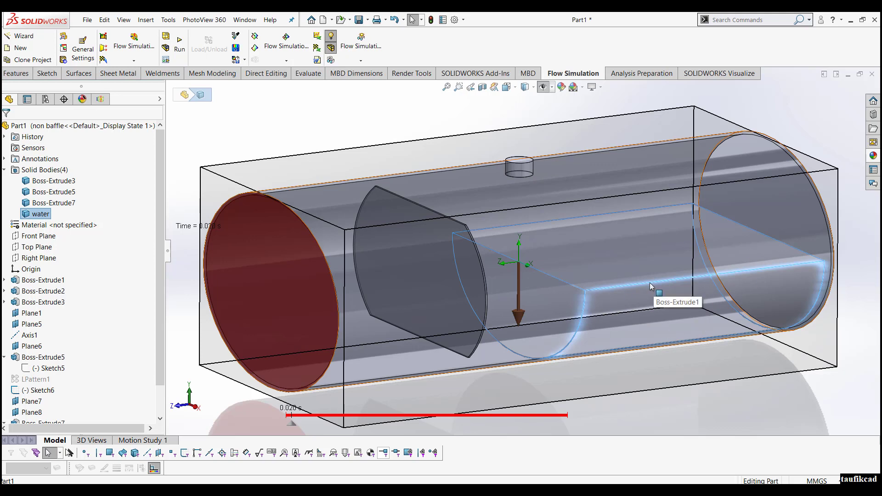
pyautogui.click(332, 136)
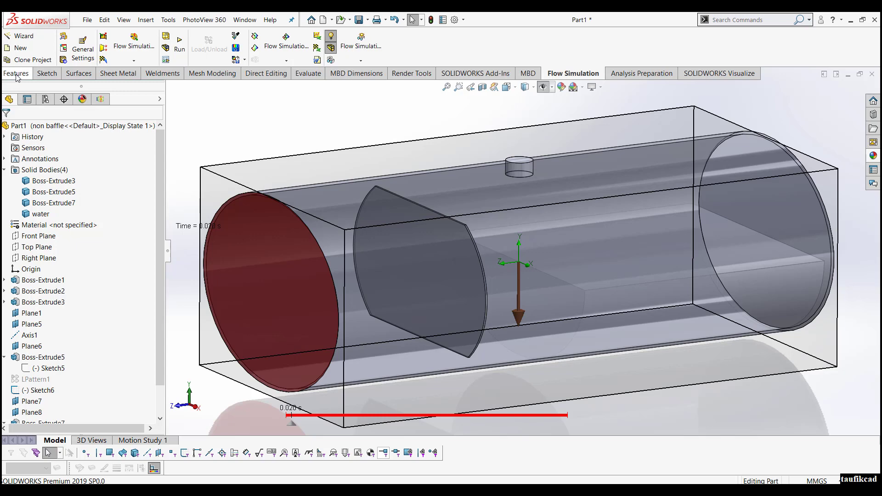
# Start a new Flow Simulation wizard project named "voume friction of water" on the current configuration and proceed to the unit system
pyautogui.click(485, 75)
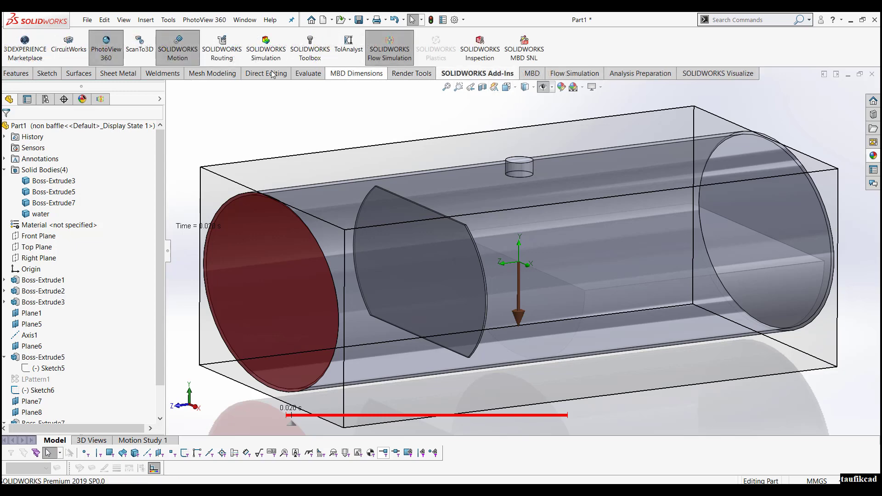
pyautogui.click(577, 75)
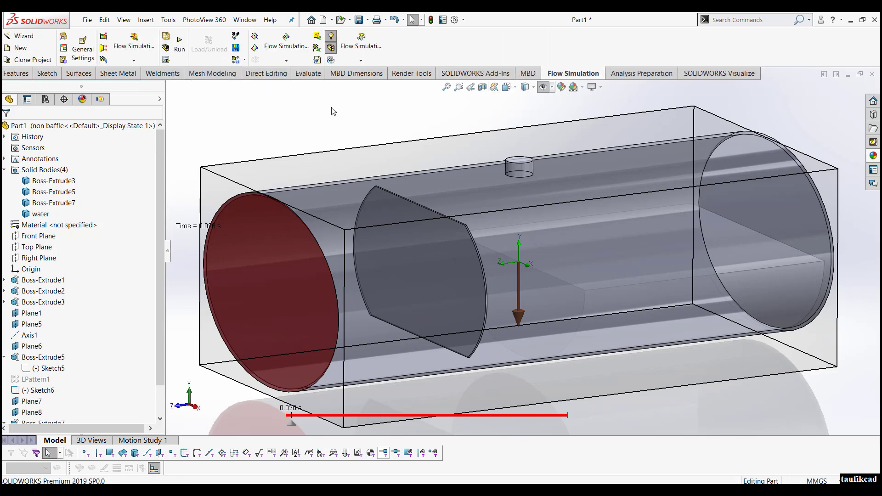
pyautogui.click(28, 37)
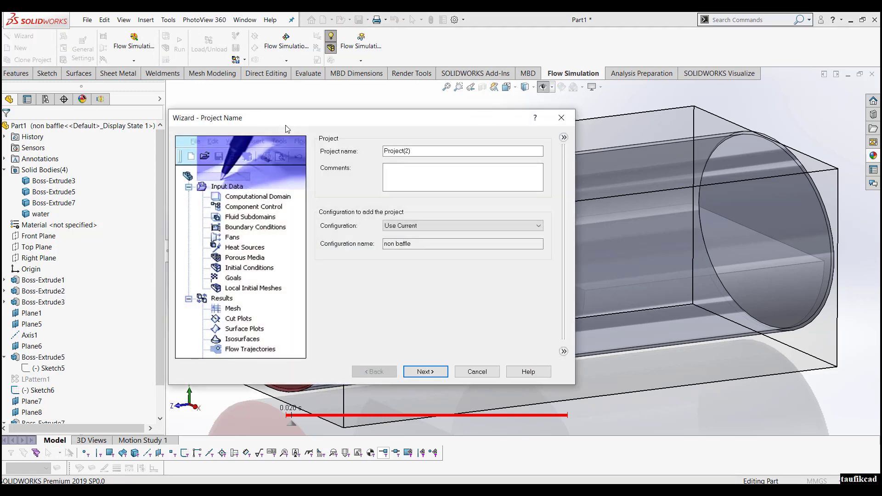
pyautogui.moveTo(418, 151); pyautogui.dragTo(374, 156)
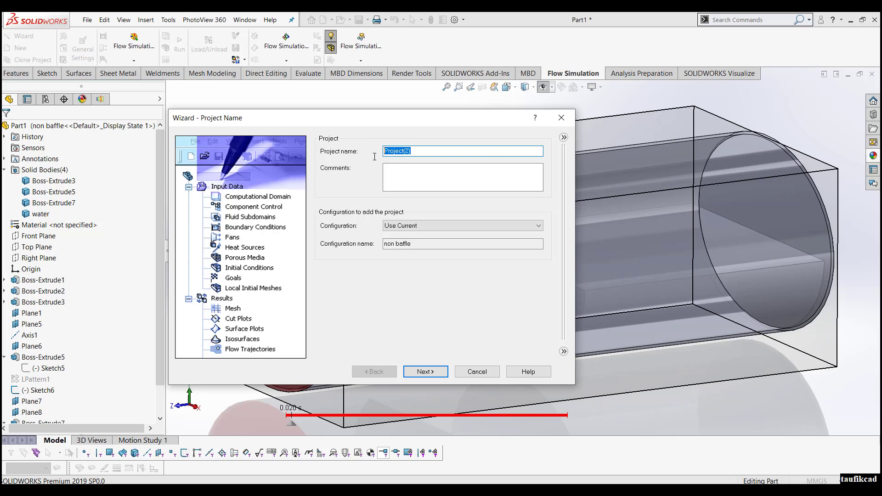
pyautogui.write('vou')
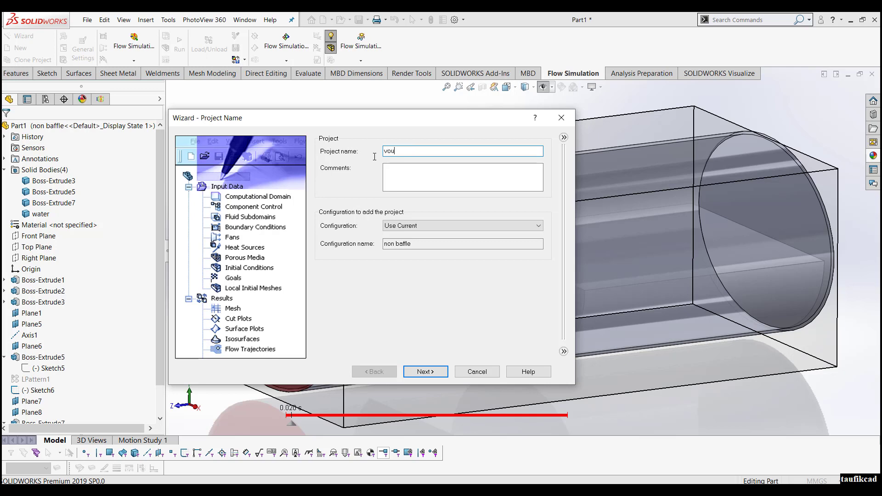
pyautogui.write('me friction of water')
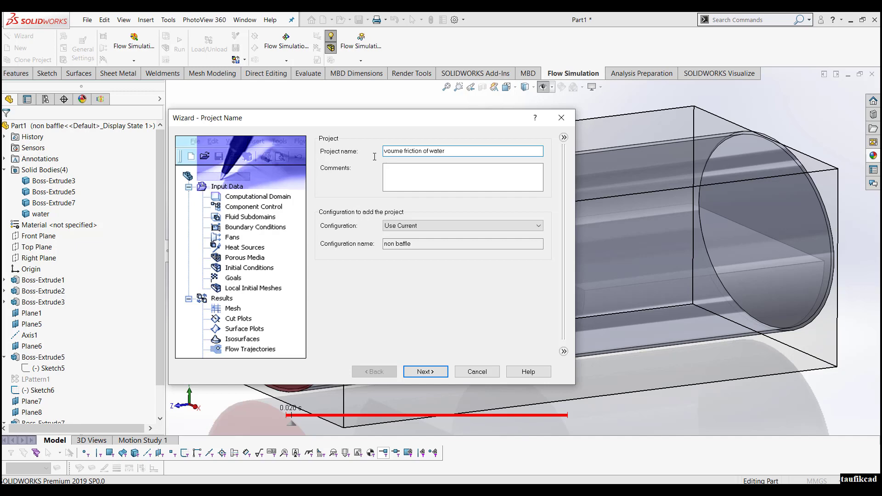
pyautogui.click(424, 371)
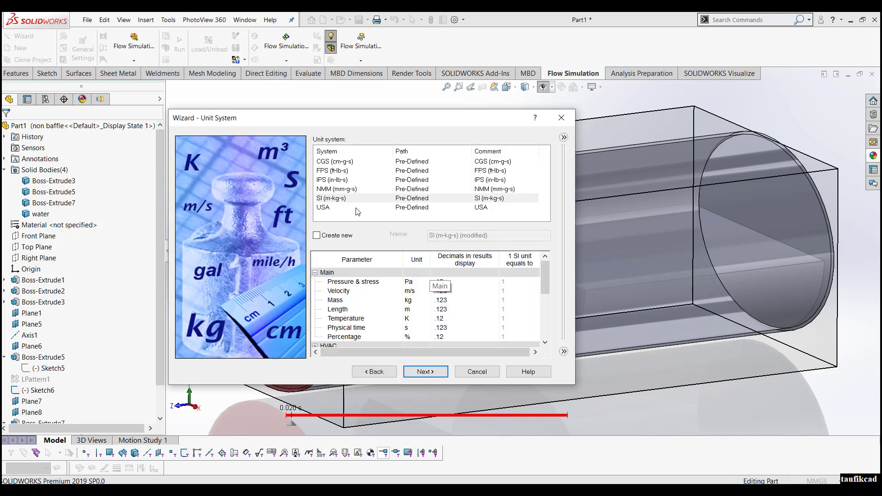
# Choose the SI (m-kg-s) unit system and enable time-dependent analysis, checking its total analysis time and output time step
pyautogui.click(338, 201)
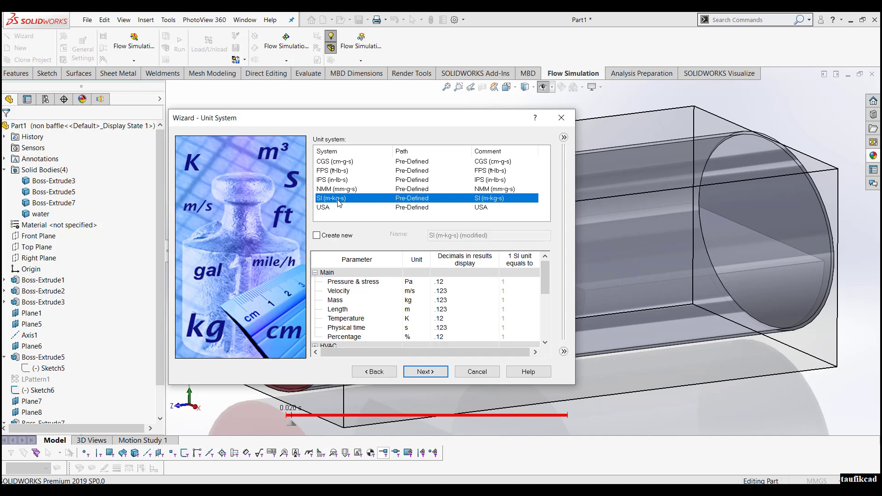
pyautogui.click(424, 373)
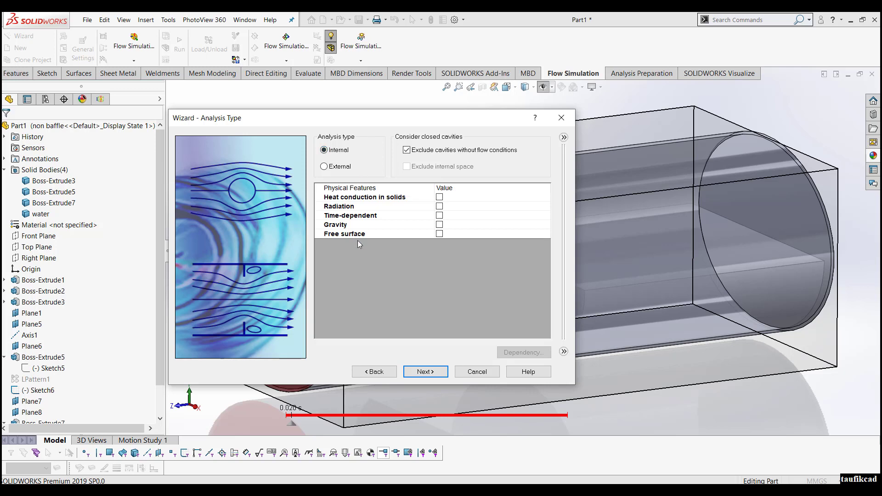
pyautogui.click(439, 215)
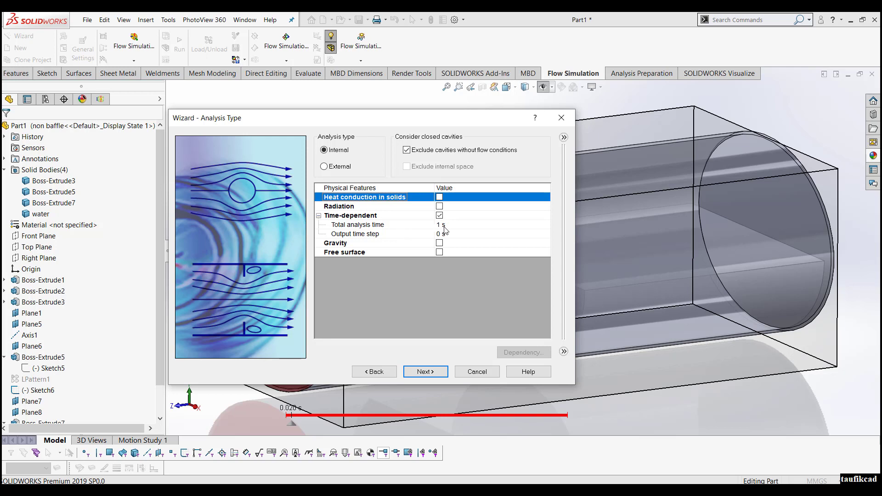
pyautogui.click(440, 234)
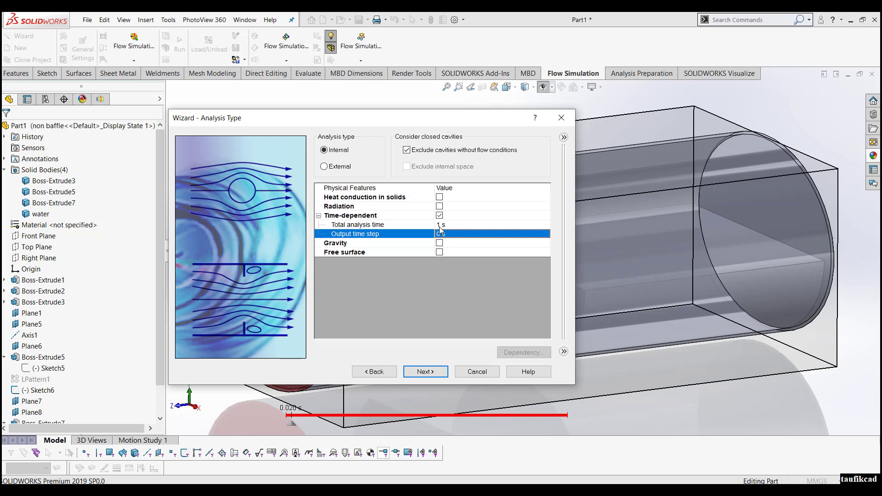
pyautogui.click(440, 227)
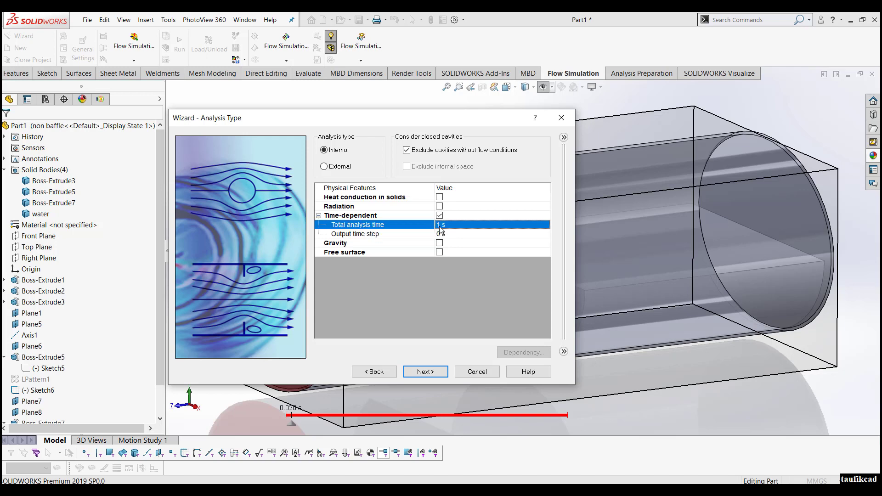
pyautogui.click(441, 235)
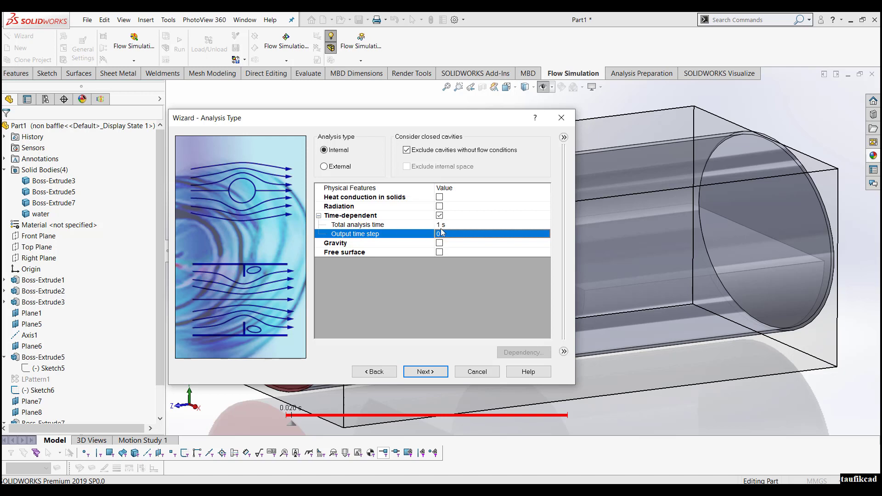
# Enable gravity and review its X, Y and Z components, enable free surface, and proceed to the default fluid settings
pyautogui.click(440, 243)
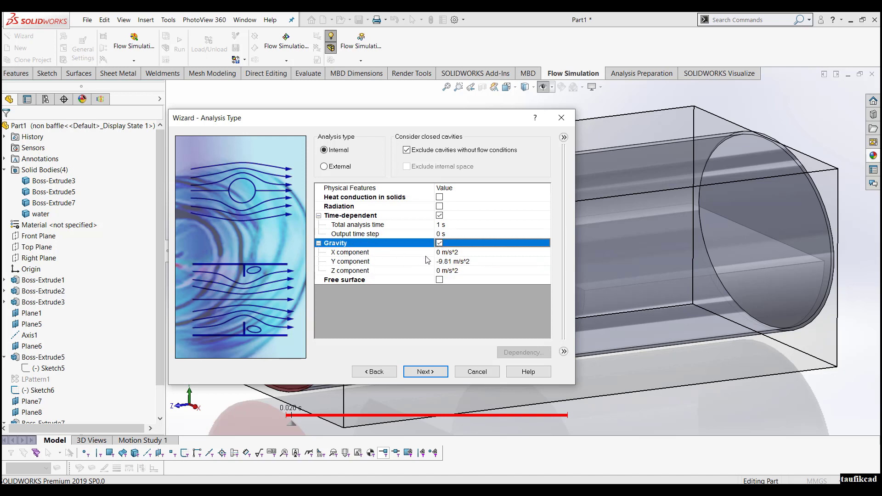
pyautogui.click(459, 254)
pyautogui.click(459, 261)
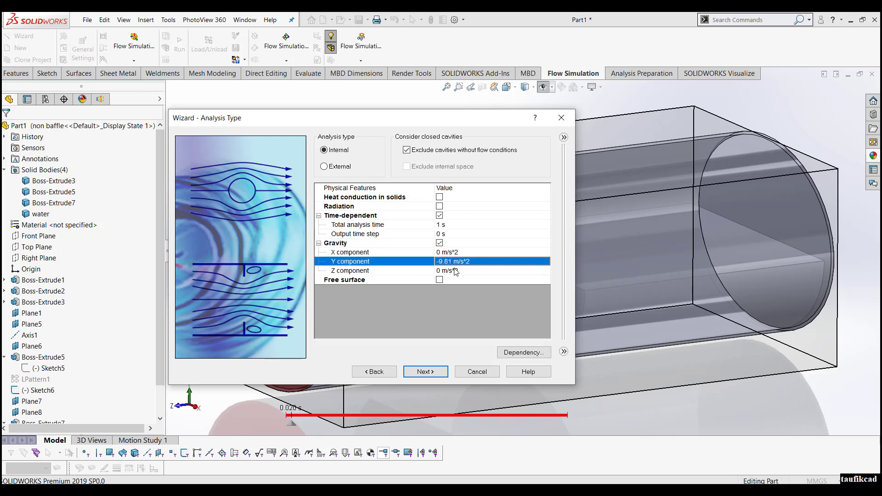
pyautogui.click(455, 271)
pyautogui.click(453, 254)
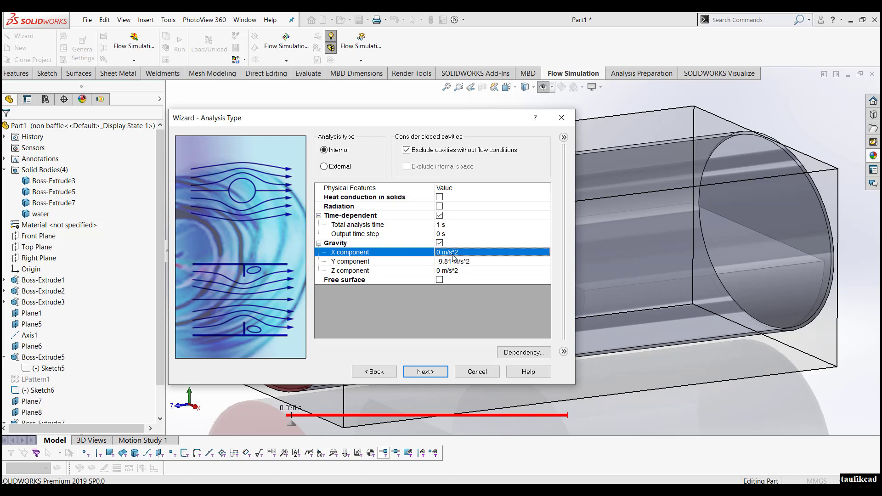
pyautogui.click(439, 279)
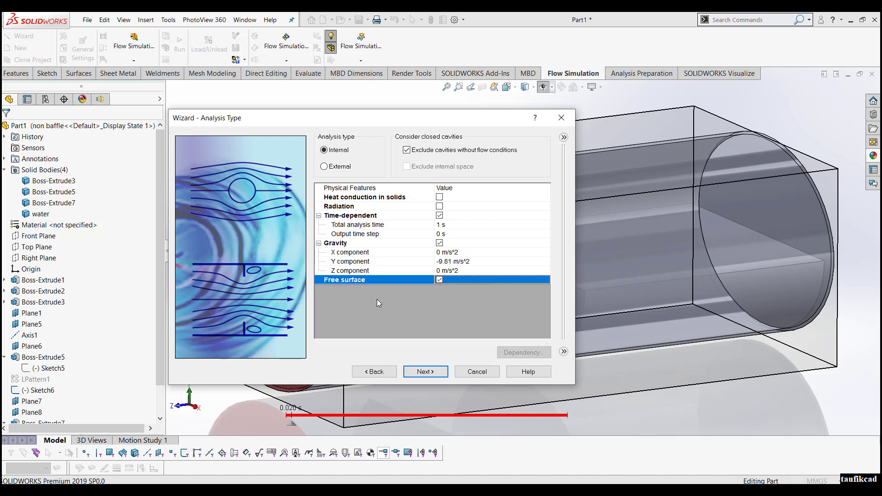
pyautogui.click(426, 373)
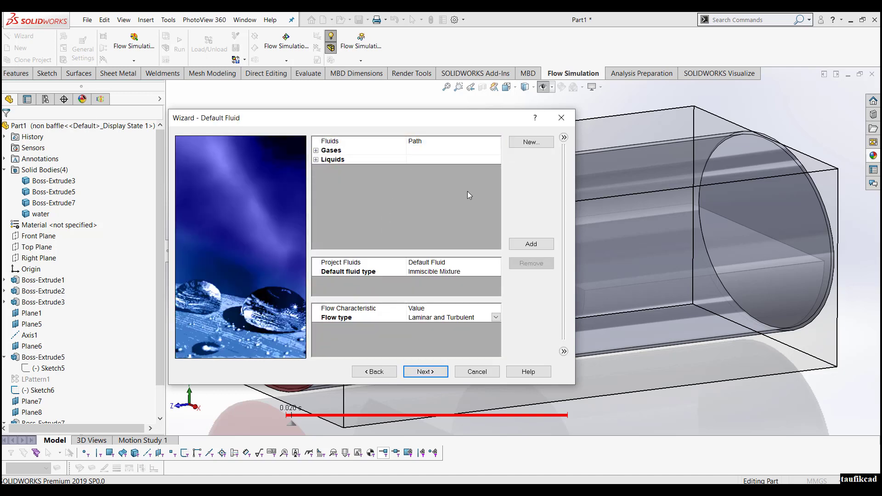
# Add the gas Air and the liquid Water as project fluids and proceed to the wall conditions
pyautogui.click(316, 151)
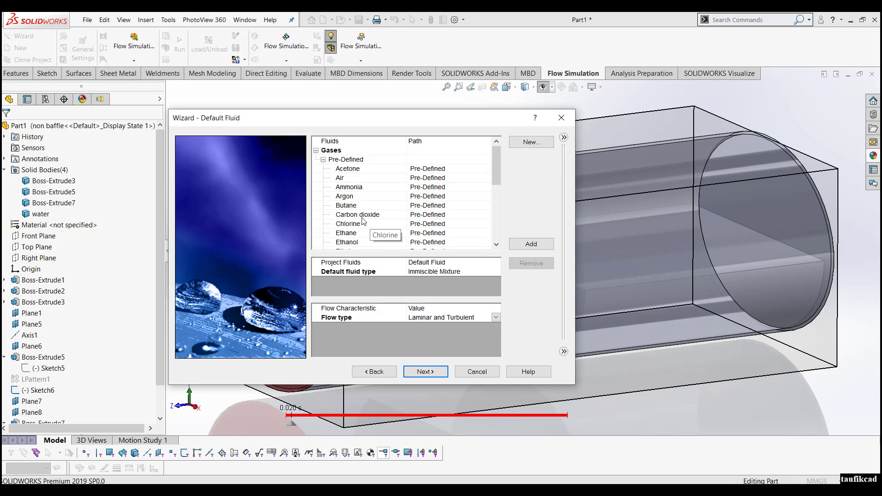
pyautogui.click(385, 179)
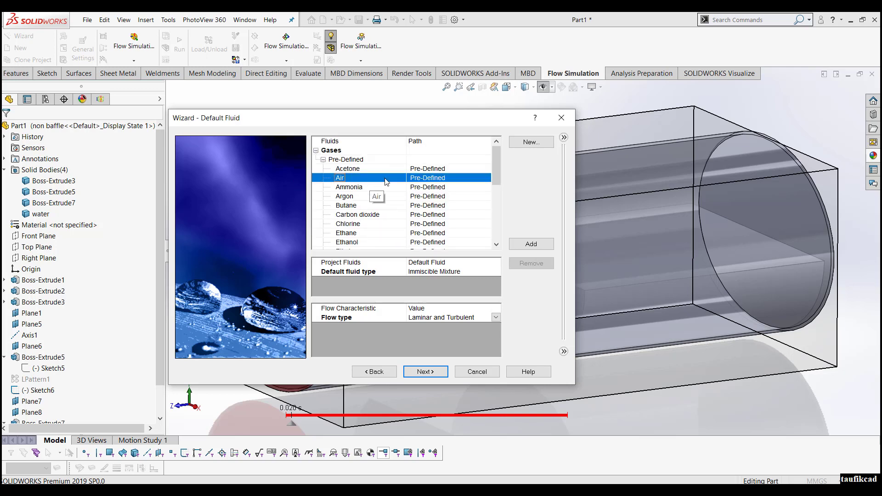
pyautogui.doubleClick(388, 180)
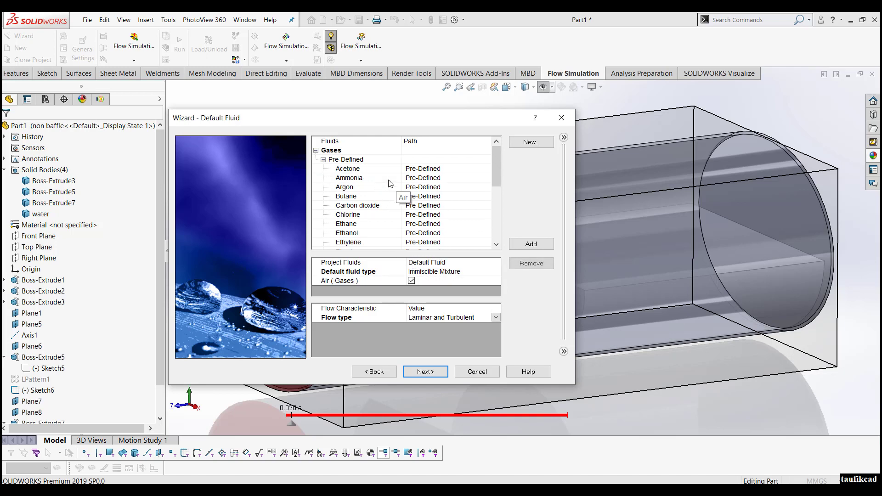
pyautogui.click(315, 150)
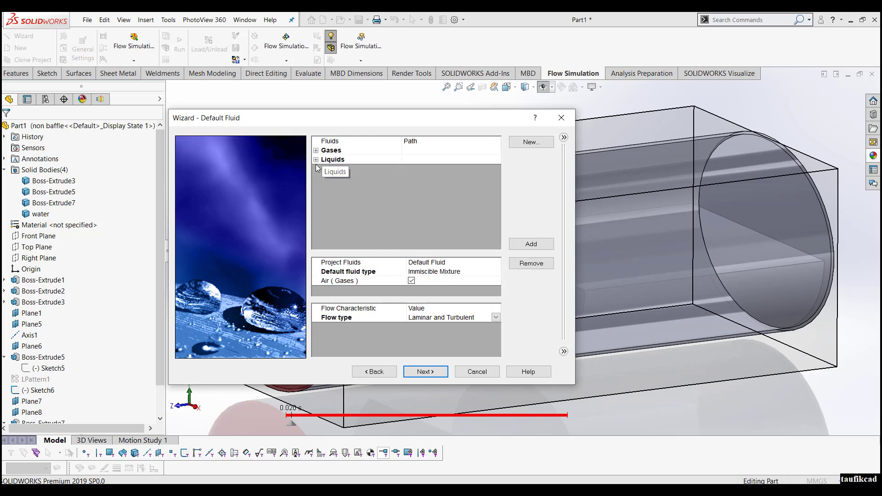
pyautogui.click(316, 159)
pyautogui.scroll(-5, 393, 233)
pyautogui.click(378, 242)
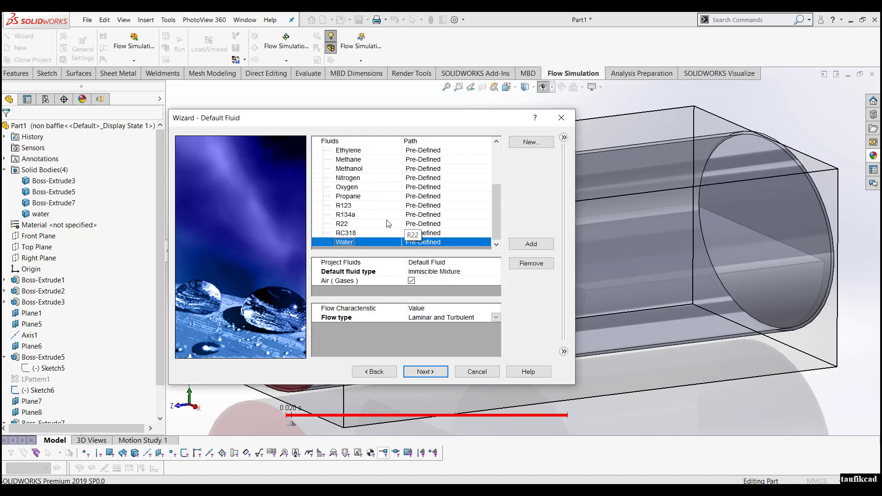
pyautogui.doubleClick(378, 242)
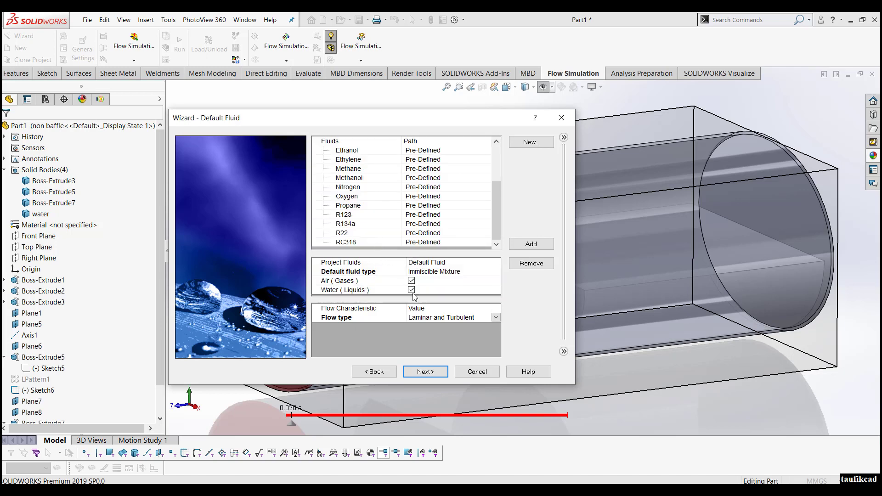
pyautogui.click(434, 375)
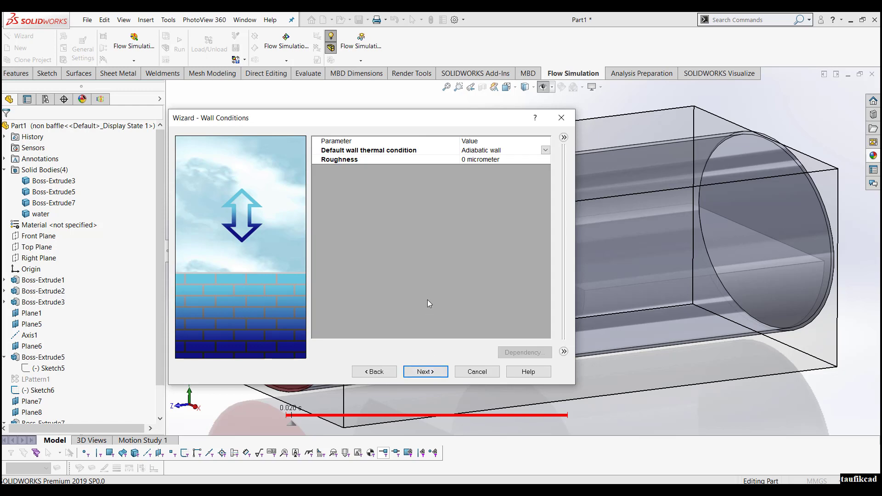
# Accept the wall conditions and set the initial fluid to Air, closing the wizard without creating the project
pyautogui.click(432, 372)
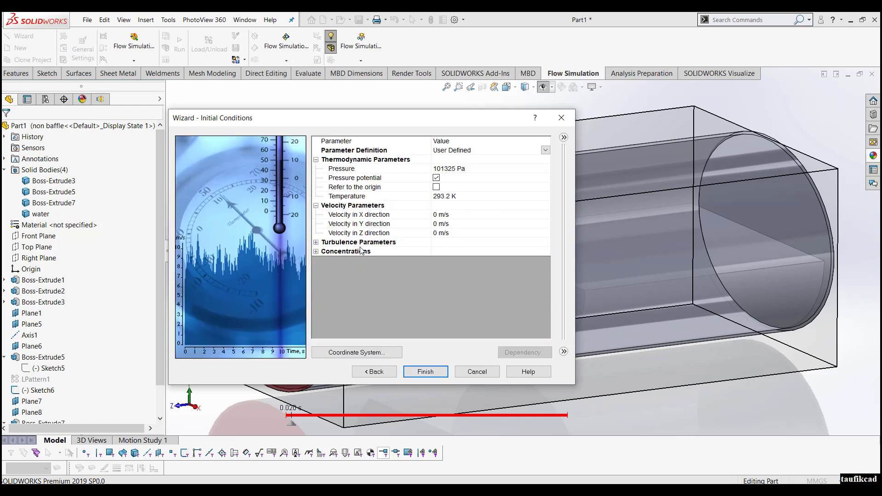
pyautogui.click(316, 251)
pyautogui.click(464, 260)
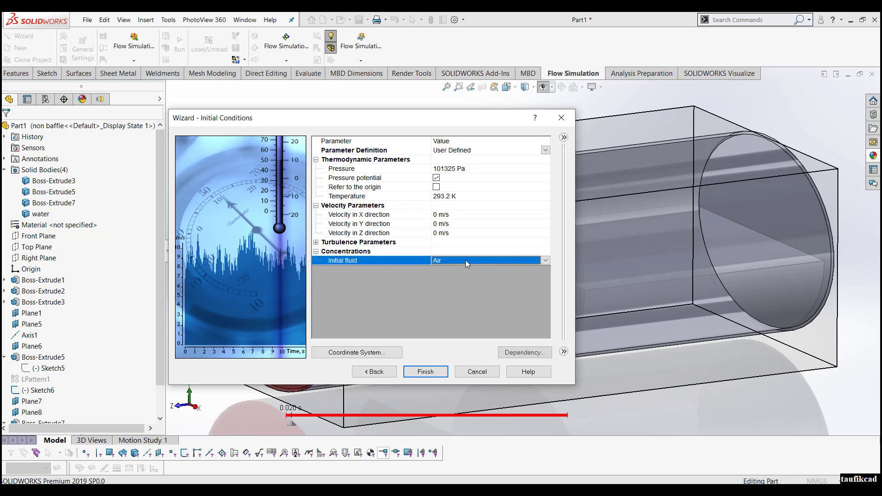
pyautogui.click(465, 260)
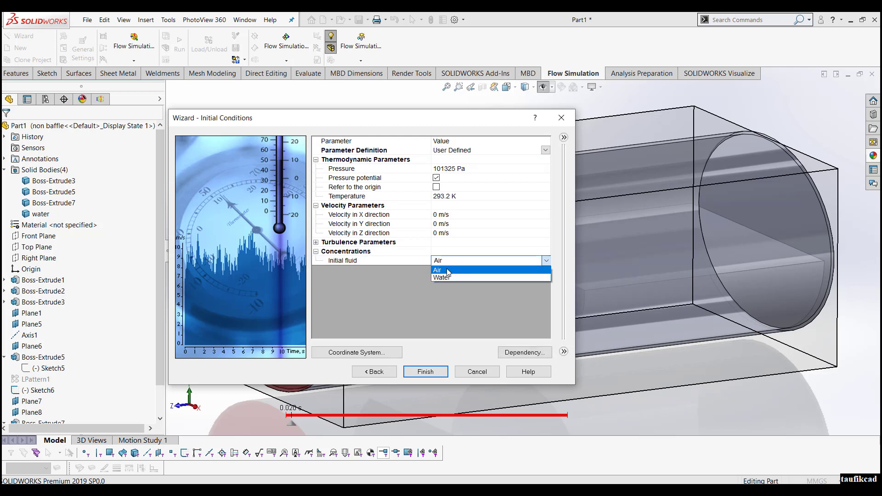
pyautogui.click(448, 271)
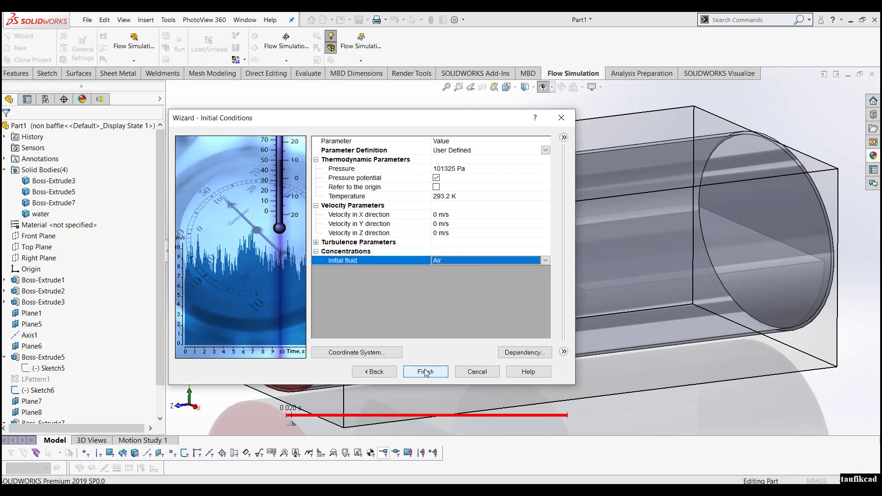
pyautogui.click(560, 120)
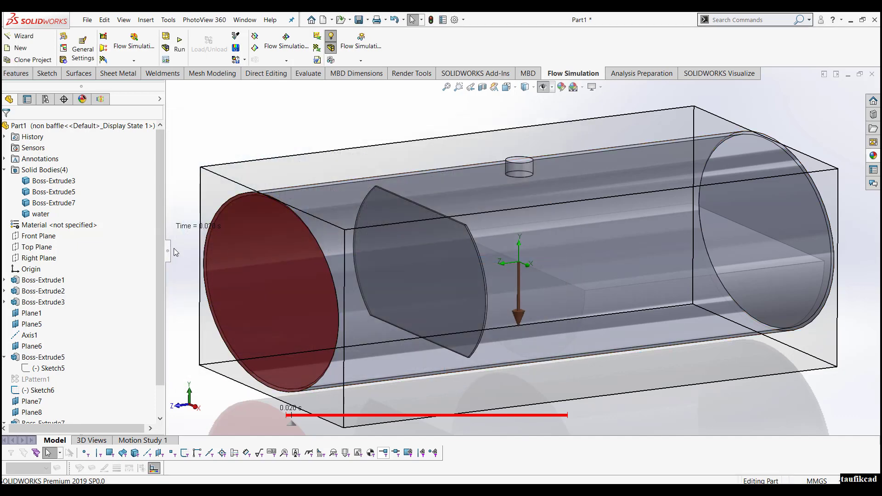
# Review the Environment Pressure 1 boundary condition's definition and its assigned body, leaving it without changes
pyautogui.click(106, 100)
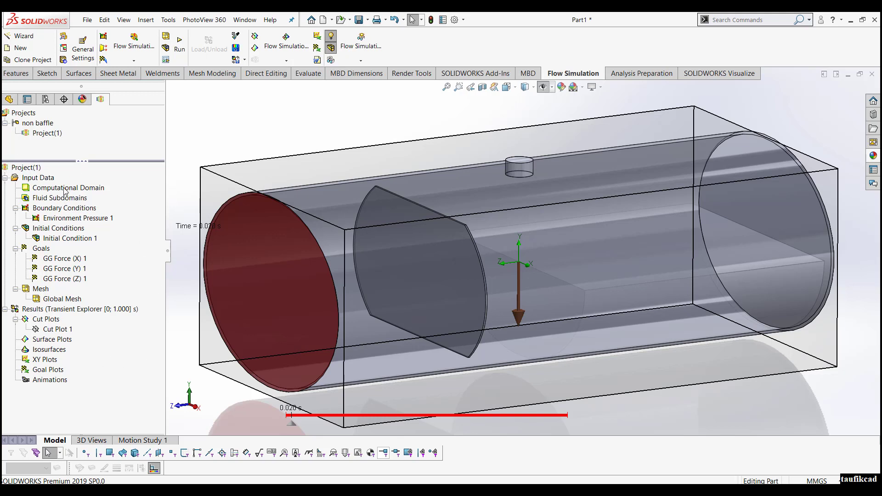
pyautogui.click(67, 211)
pyautogui.rightClick(67, 212)
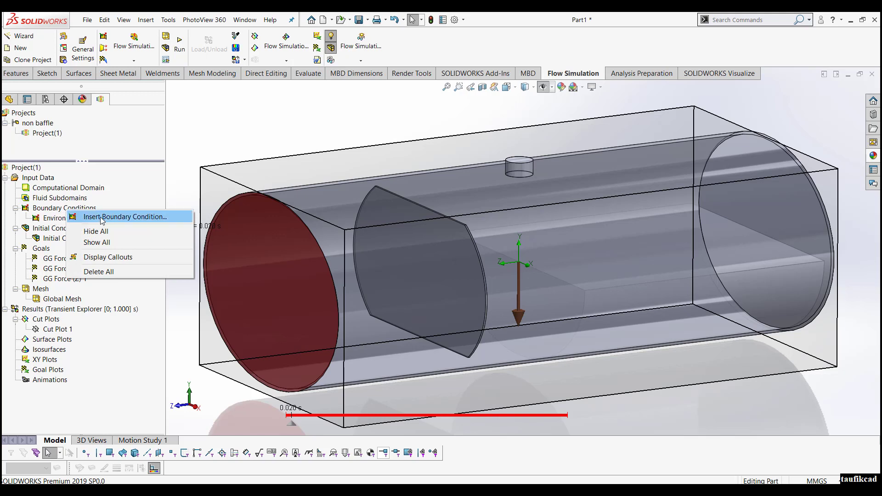
pyautogui.click(56, 216)
pyautogui.rightClick(57, 217)
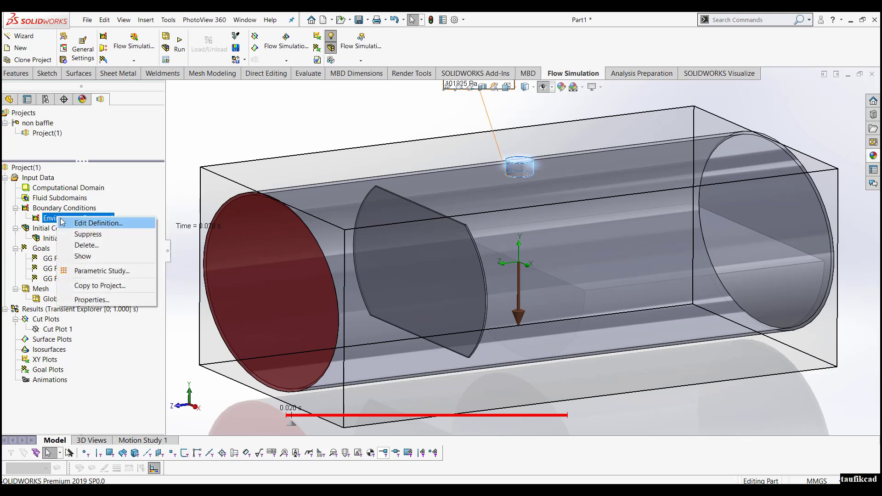
pyautogui.click(94, 225)
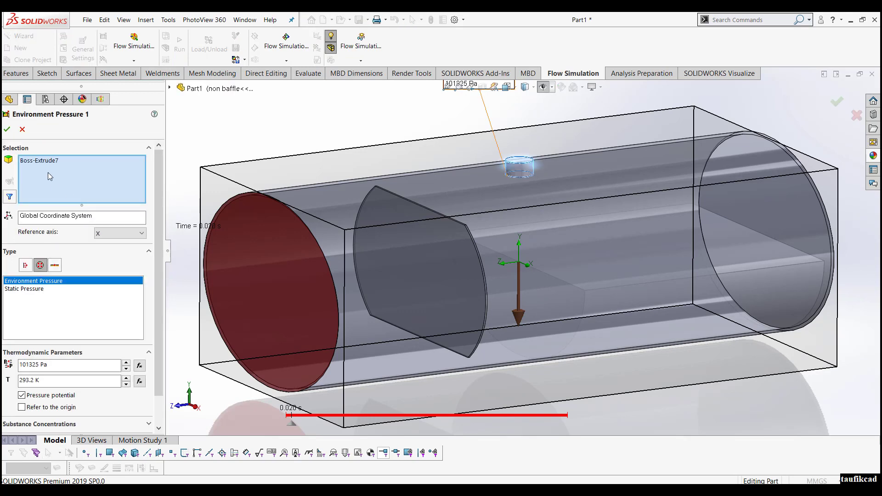
pyautogui.click(90, 161)
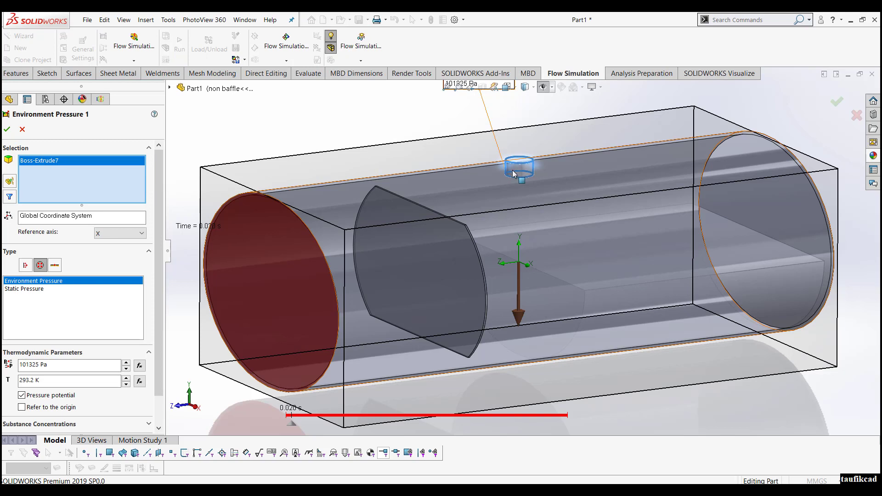
pyautogui.click(169, 88)
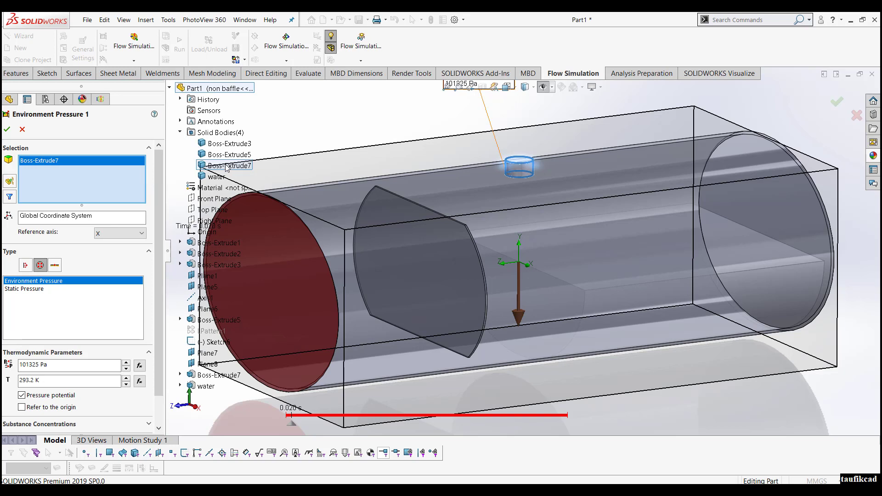
pyautogui.click(23, 130)
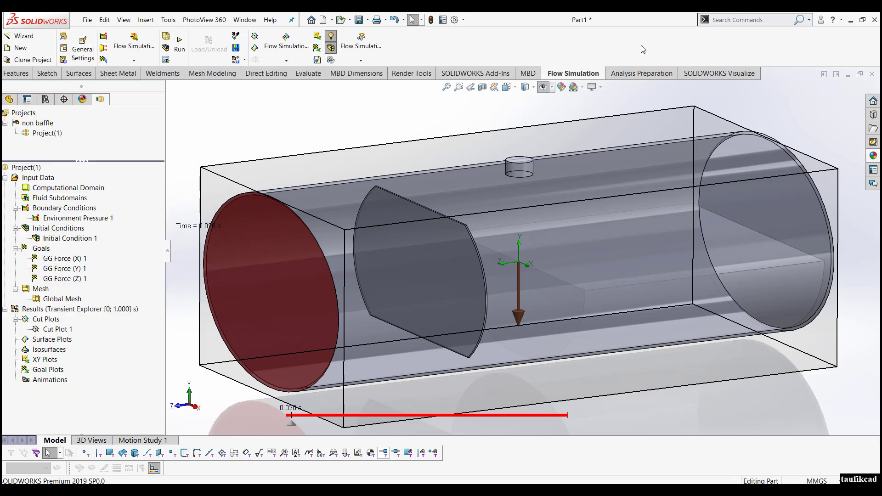
# Search the commands for "initi" and locate the Initial Condition command among the Flow Simulation features
pyautogui.click(722, 21)
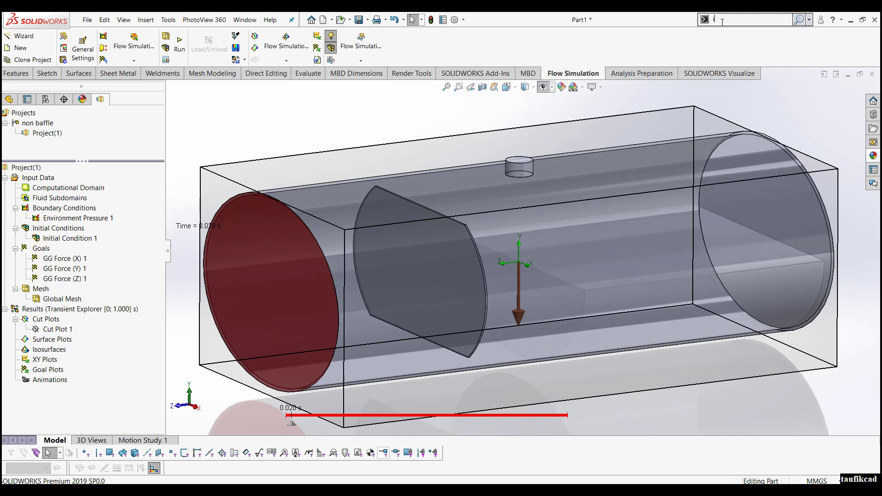
pyautogui.write('initi')
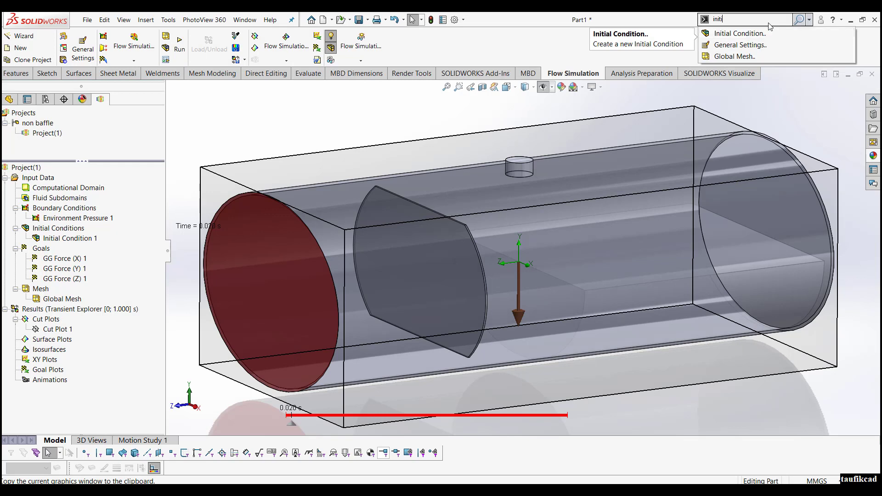
pyautogui.click(134, 61)
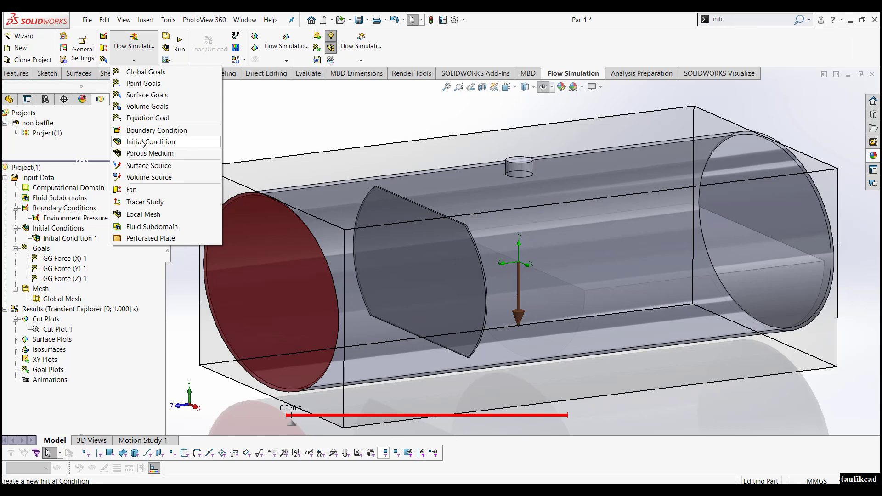
# Review Initial Condition 1's definition, its assigned water body and its substance concentration options, leaving it without changes
pyautogui.click(63, 238)
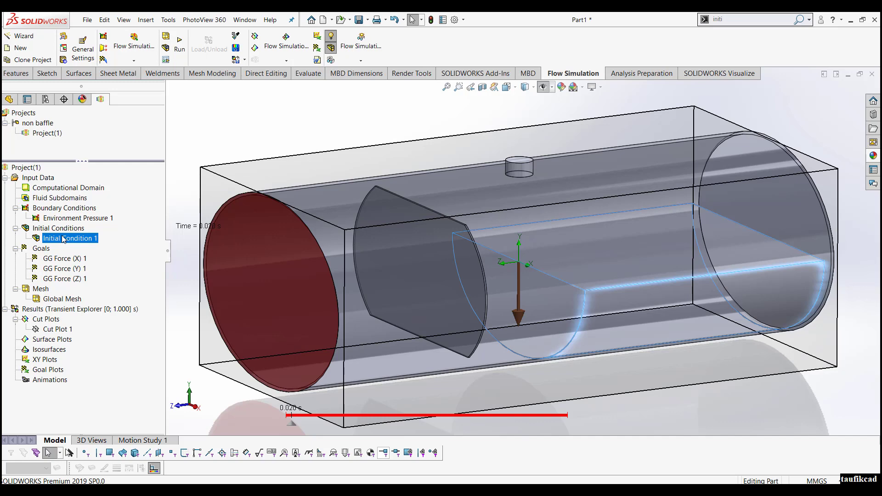
pyautogui.rightClick(63, 239)
pyautogui.click(92, 243)
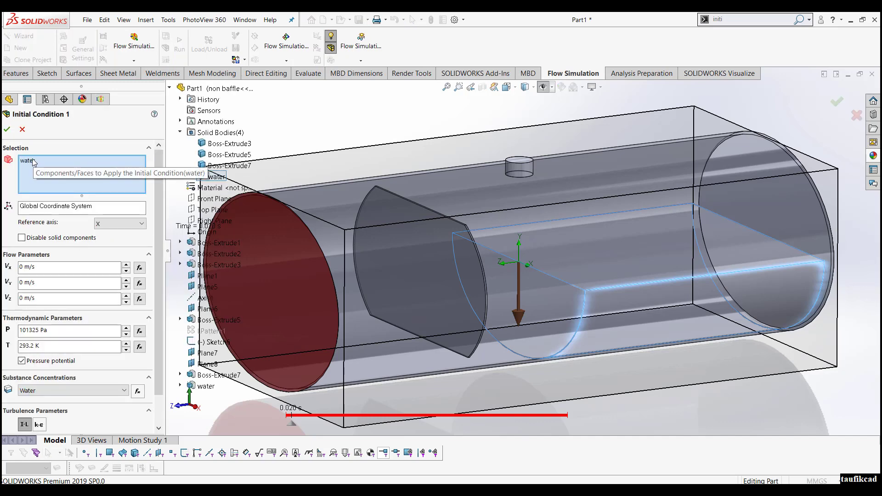
pyautogui.click(34, 162)
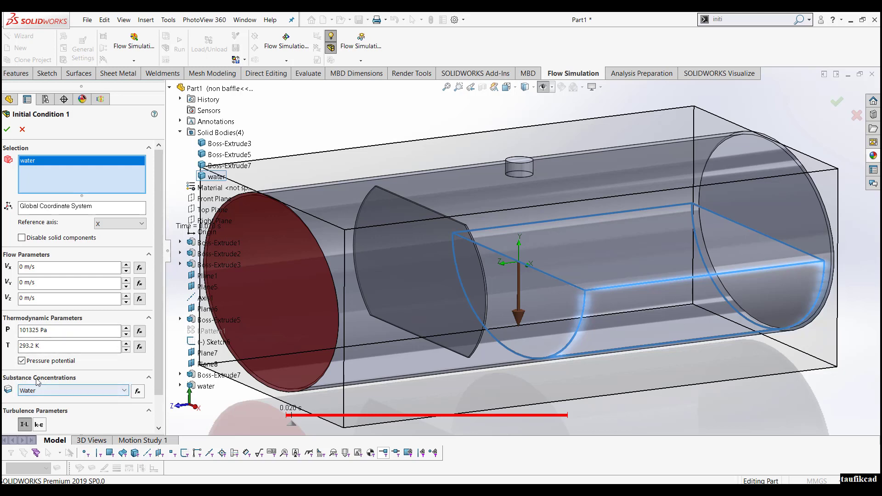
pyautogui.click(125, 394)
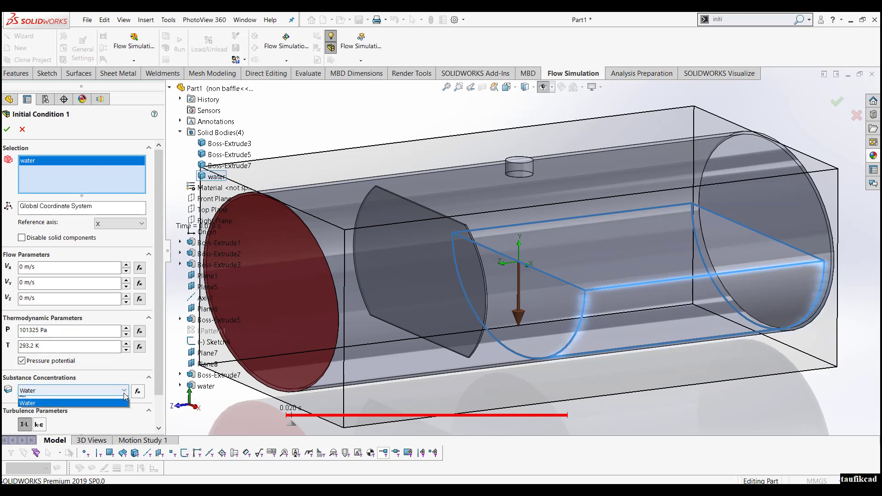
pyautogui.click(124, 394)
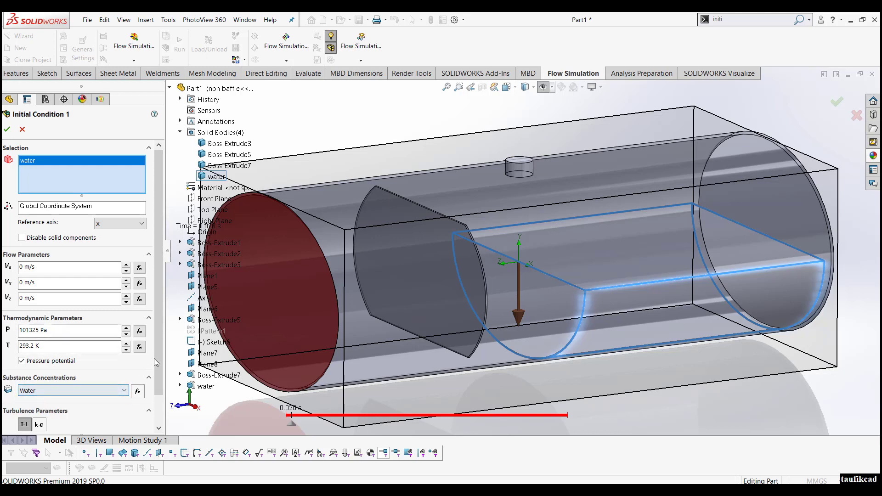
pyautogui.moveTo(157, 359); pyautogui.dragTo(160, 339)
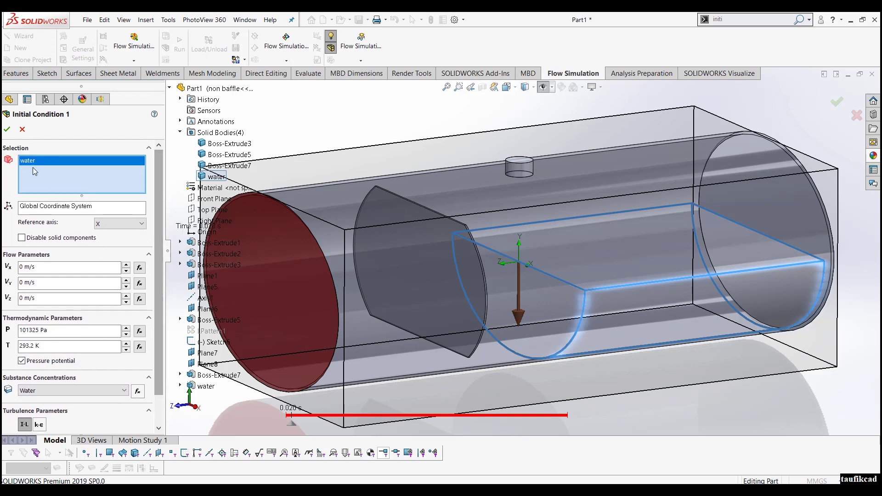
pyautogui.click(22, 129)
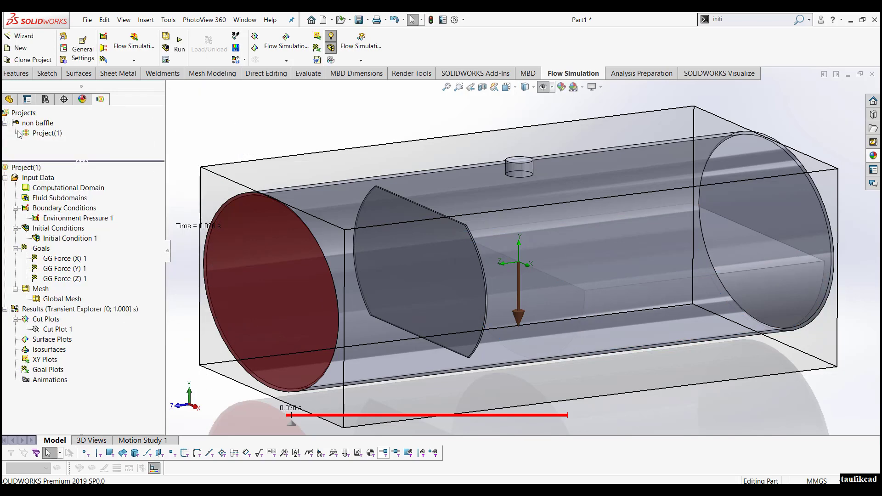
# Choose Force (X), Force (Y) and Force (Z) as global goals, closing the definition without creating them
pyautogui.rightClick(47, 253)
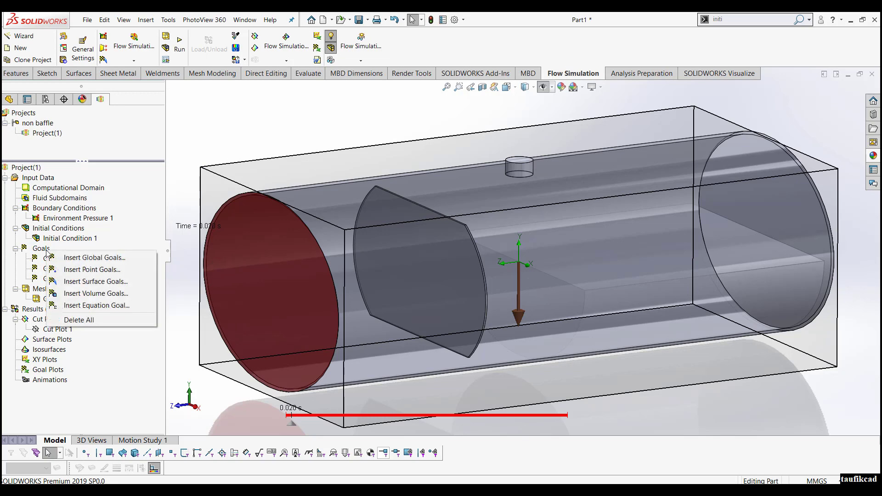
pyautogui.click(90, 258)
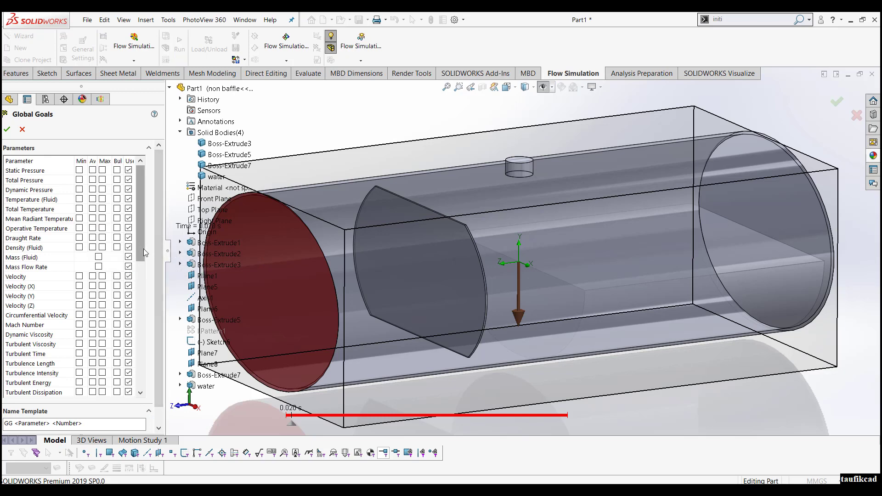
pyautogui.moveTo(143, 248); pyautogui.dragTo(137, 362)
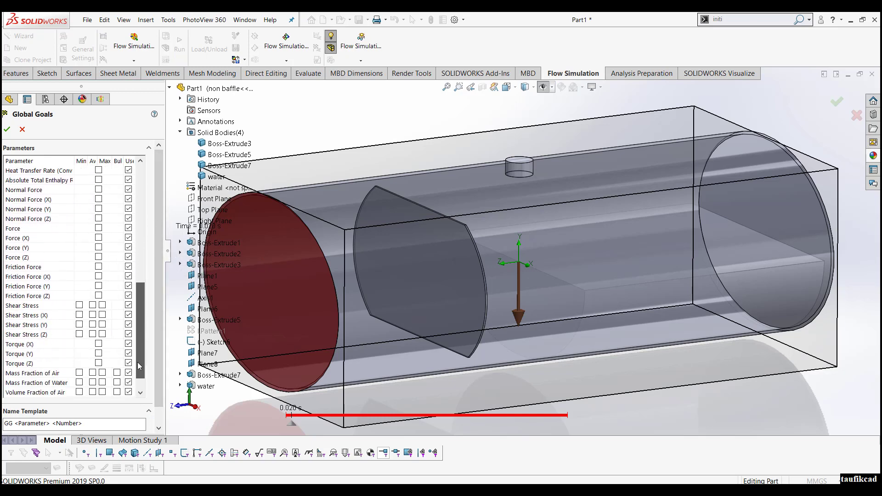
pyautogui.click(99, 238)
pyautogui.click(98, 248)
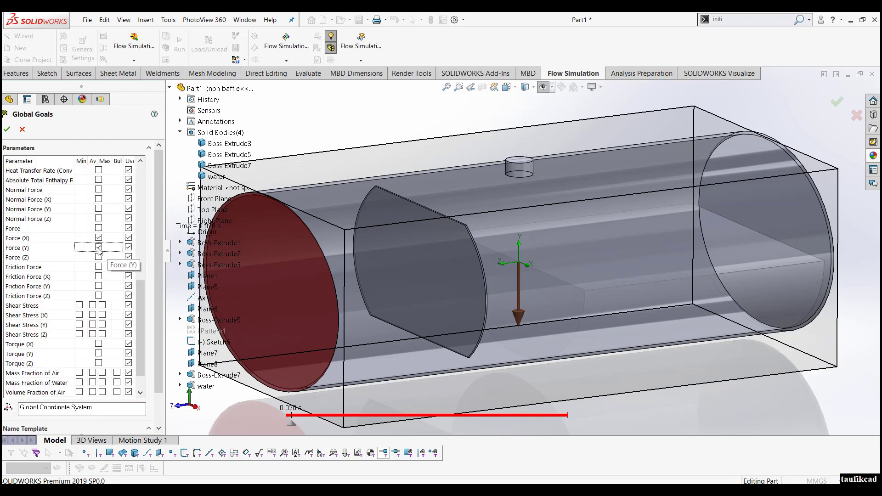
pyautogui.click(98, 258)
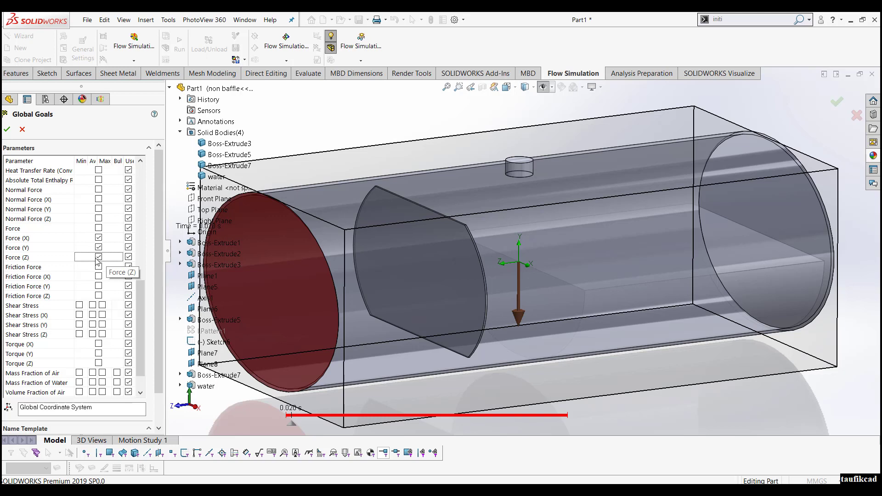
pyautogui.click(22, 129)
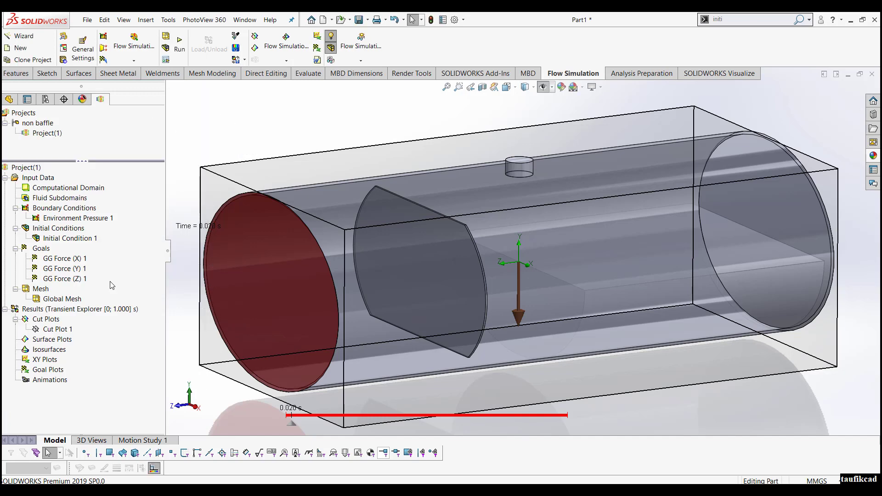
# Examine the finishing, refinement and solving settings in the Calculation Control Options
pyautogui.rightClick(35, 178)
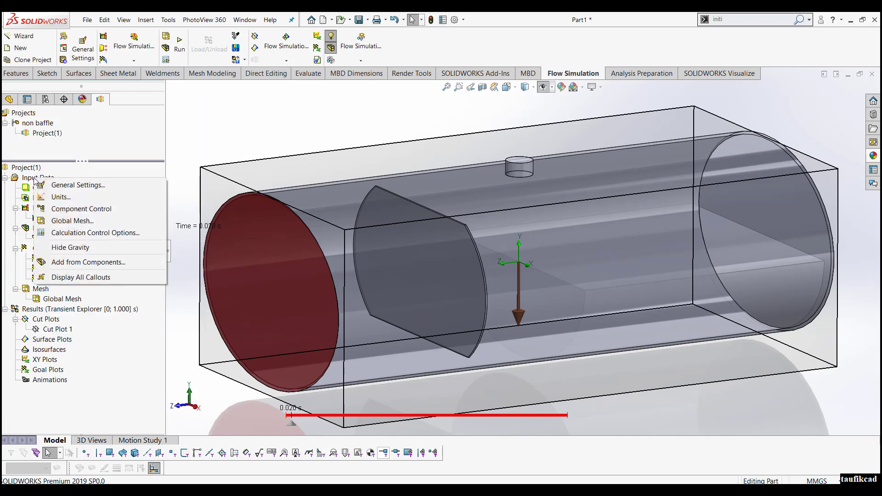
pyautogui.click(87, 232)
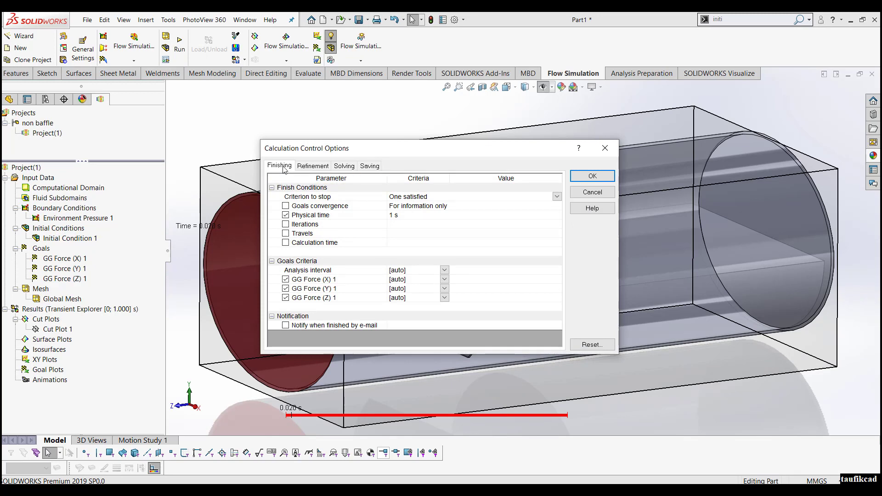
pyautogui.click(314, 171)
pyautogui.click(343, 168)
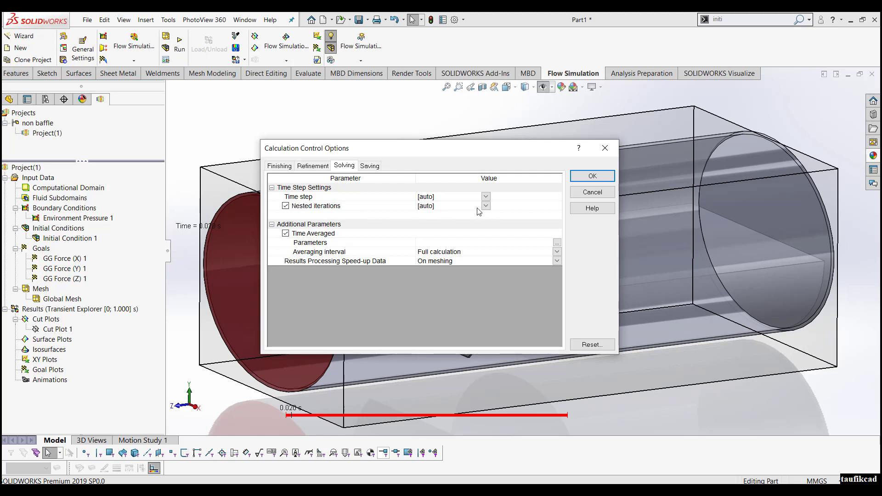
# In the calculation's saving options, switch periodic saving of the Transient Explorer's selected parameters off and on again
pyautogui.click(370, 165)
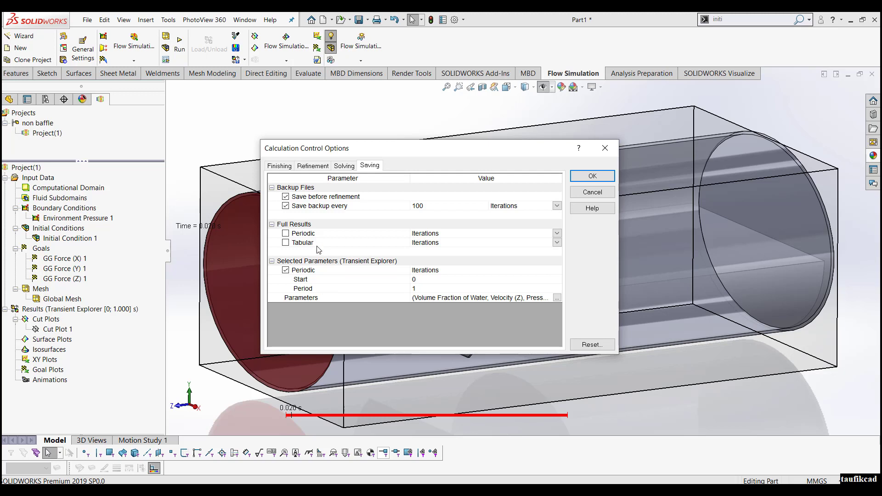
pyautogui.click(285, 270)
pyautogui.click(285, 270)
pyautogui.click(285, 270)
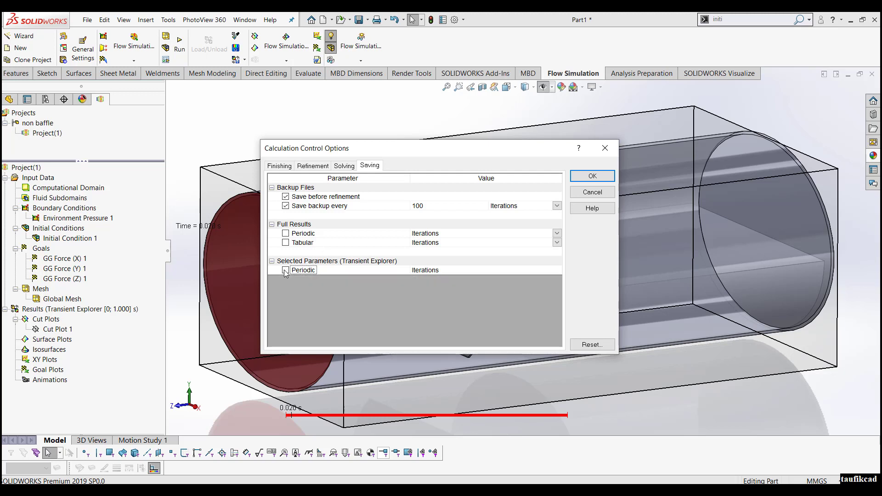
pyautogui.click(285, 270)
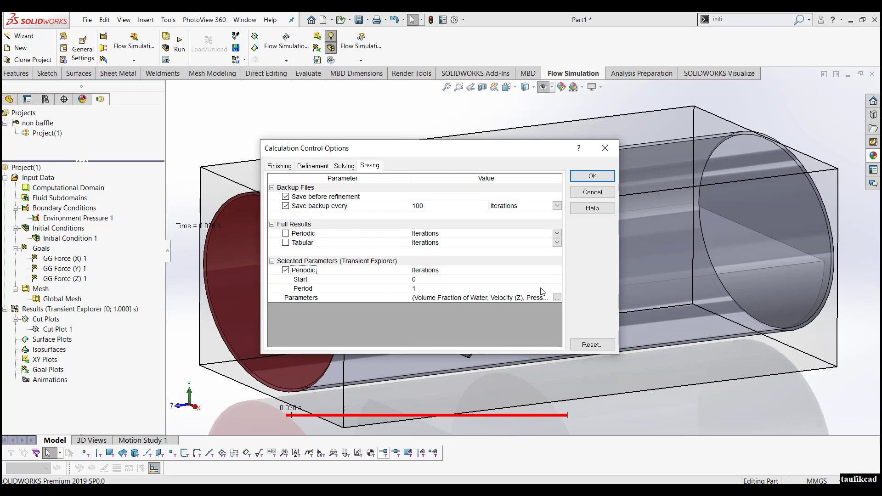
# Mark Velocity (Y) and Velocity (X) in the Transient Explorer parameter list, closing the list and the calculation options without saving
pyautogui.click(557, 299)
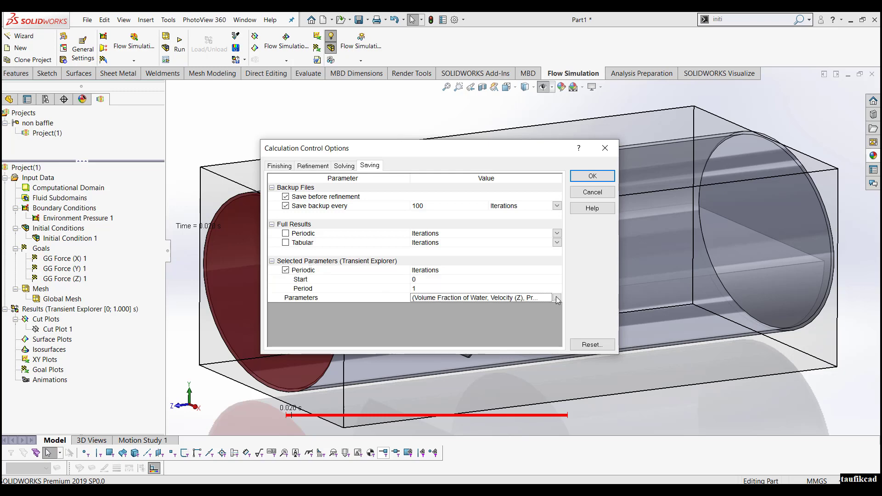
pyautogui.click(557, 298)
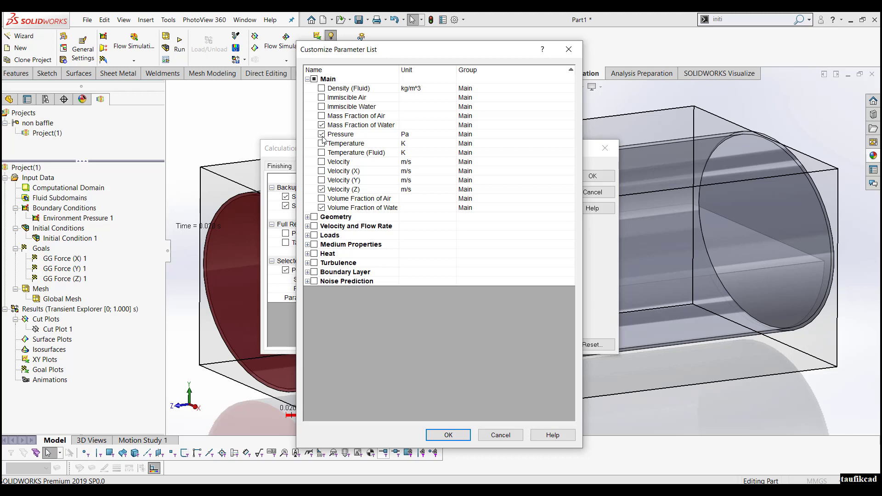
pyautogui.click(321, 180)
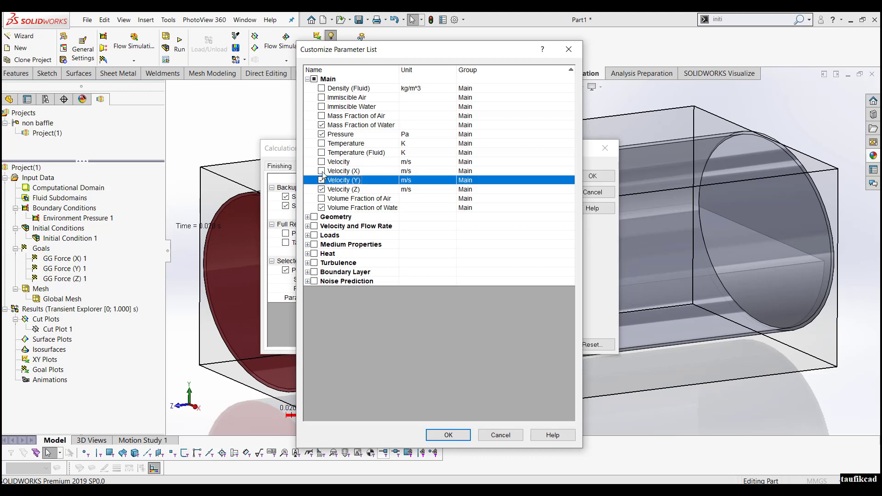
pyautogui.click(322, 171)
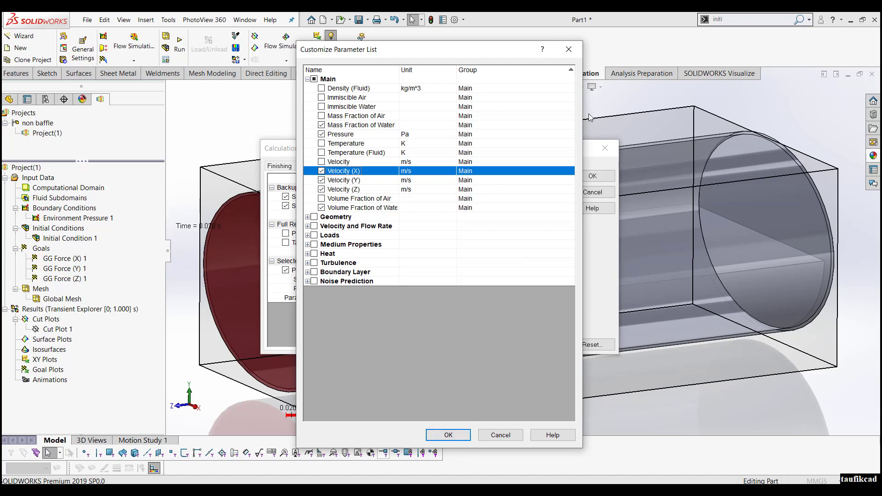
pyautogui.click(568, 49)
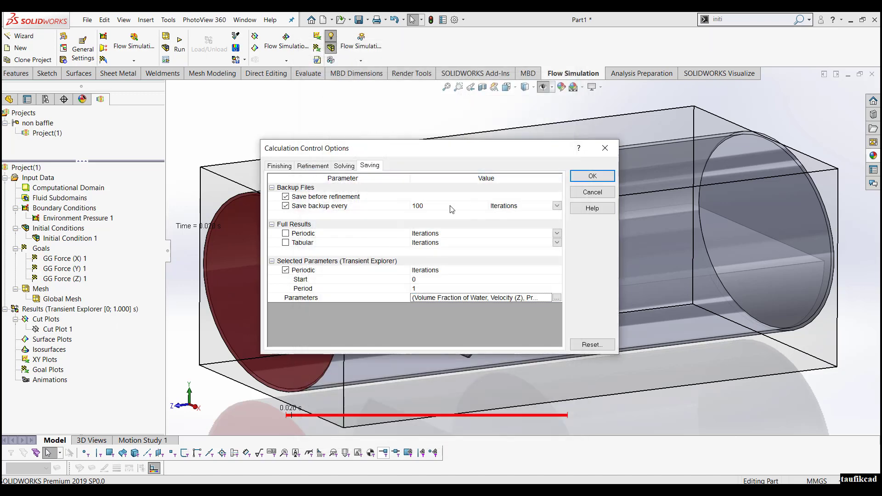
pyautogui.click(604, 148)
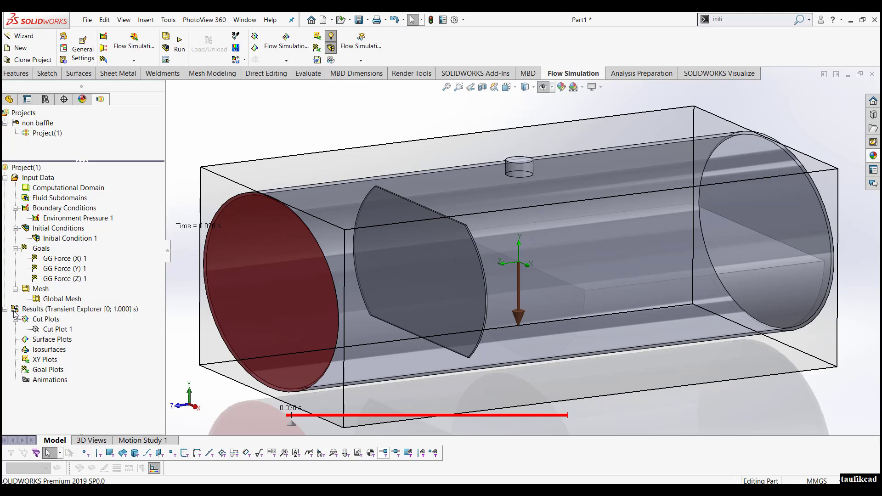
# Show Cut Plot 1 with the water volume fraction contours and orient the model to the Right view
pyautogui.rightClick(33, 311)
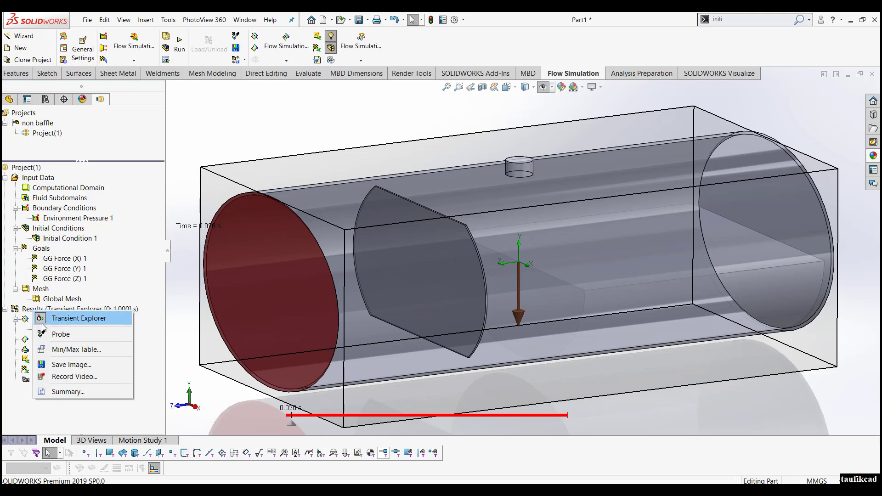
pyautogui.click(28, 309)
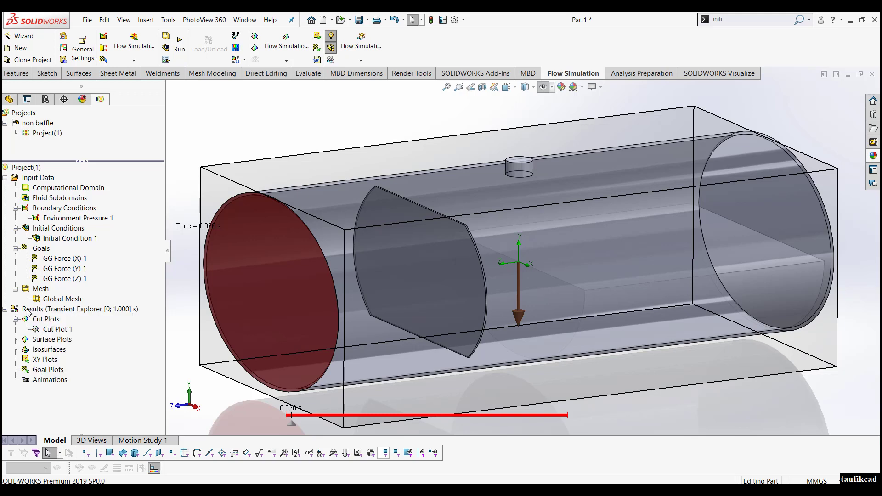
pyautogui.rightClick(54, 330)
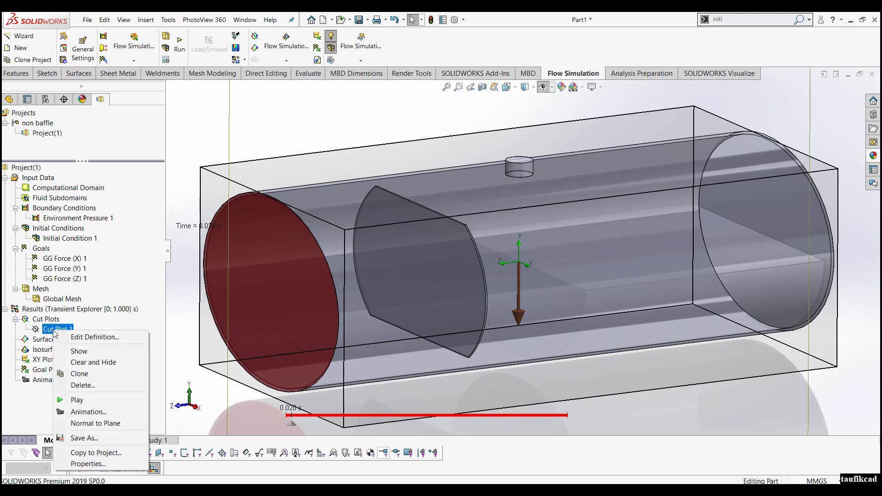
pyautogui.click(87, 353)
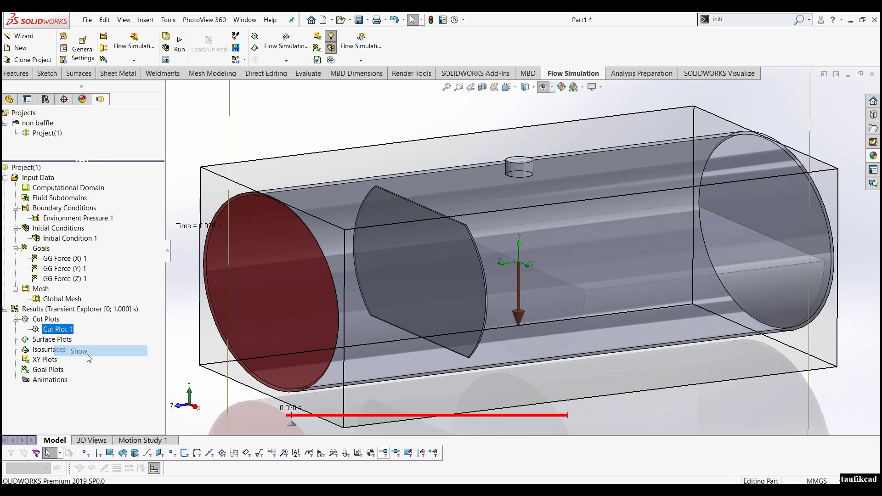
pyautogui.moveTo(576, 326); pyautogui.dragTo(549, 313, button='middle')
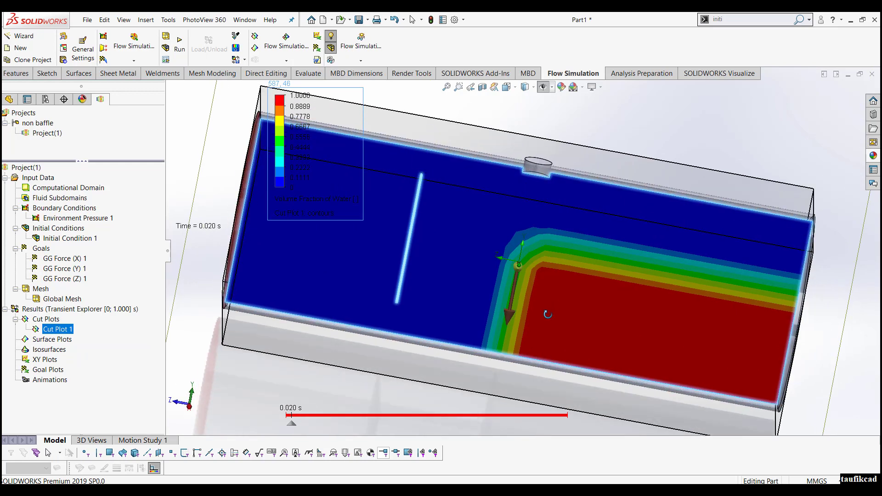
pyautogui.click(524, 87)
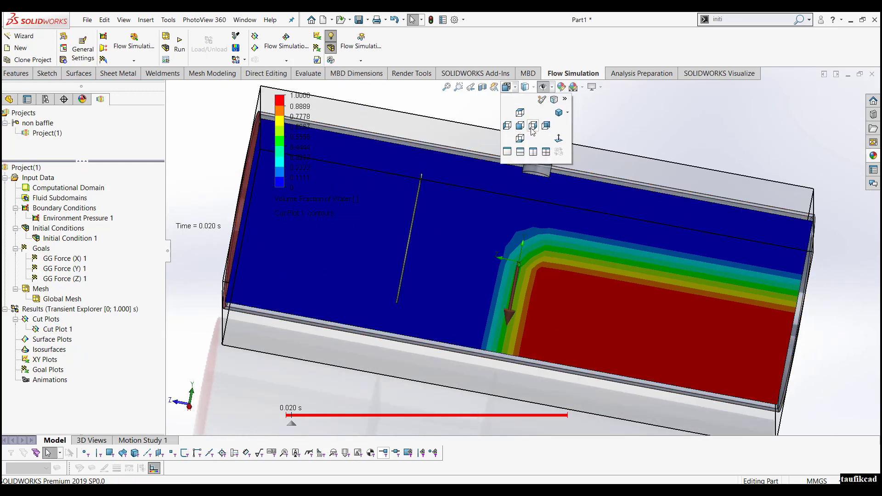
pyautogui.click(522, 133)
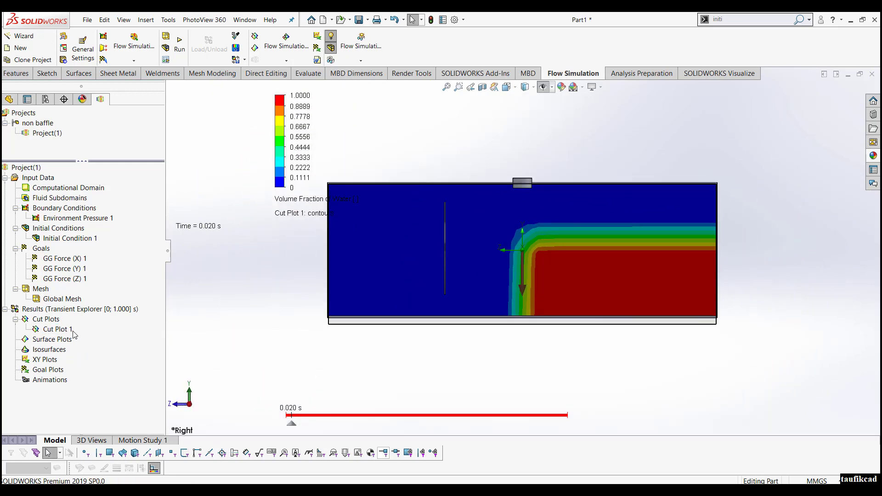
# Play Cut Plot 1 through the transient time range to view the sloshing, and stop the playback
pyautogui.rightClick(71, 334)
pyautogui.click(97, 262)
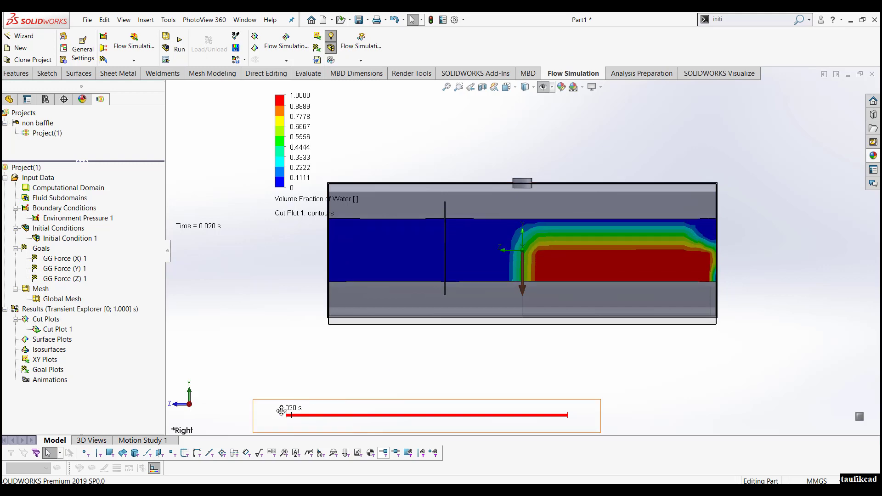
pyautogui.rightClick(56, 330)
pyautogui.click(78, 259)
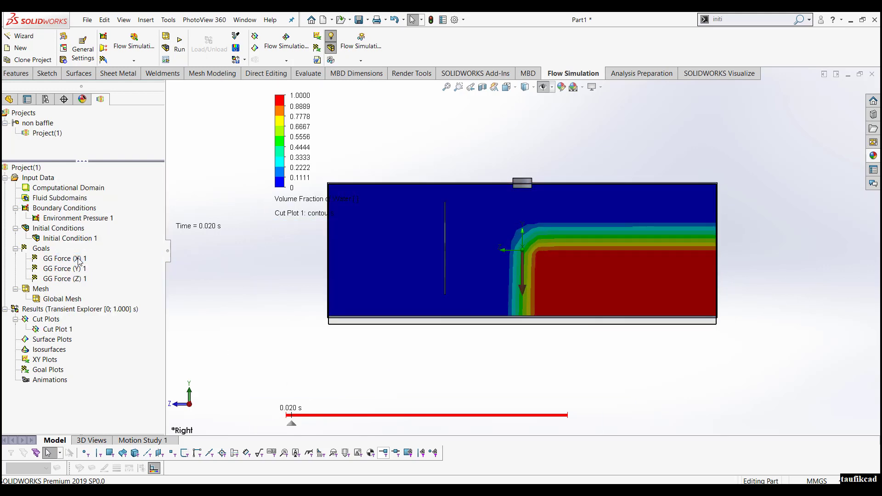
# Replay the water volume fraction contours over the transient time range and pause the playback at 0.930 s
pyautogui.rightClick(88, 310)
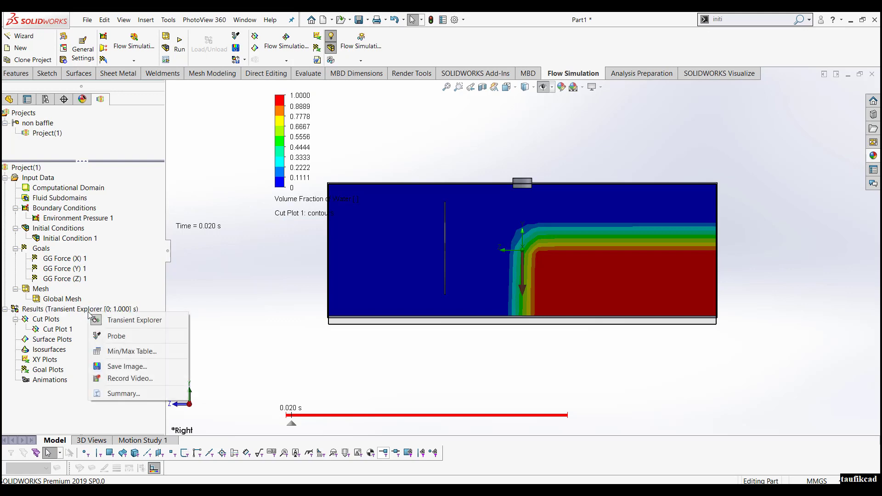
pyautogui.click(256, 419)
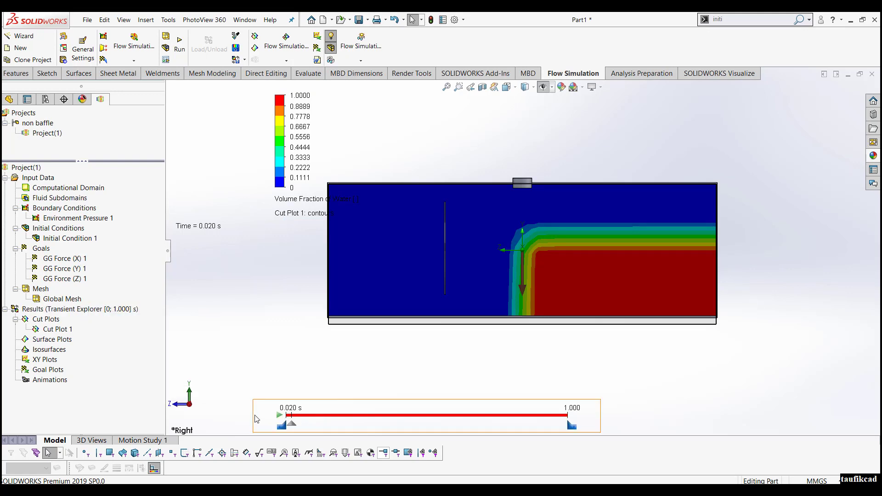
pyautogui.click(279, 416)
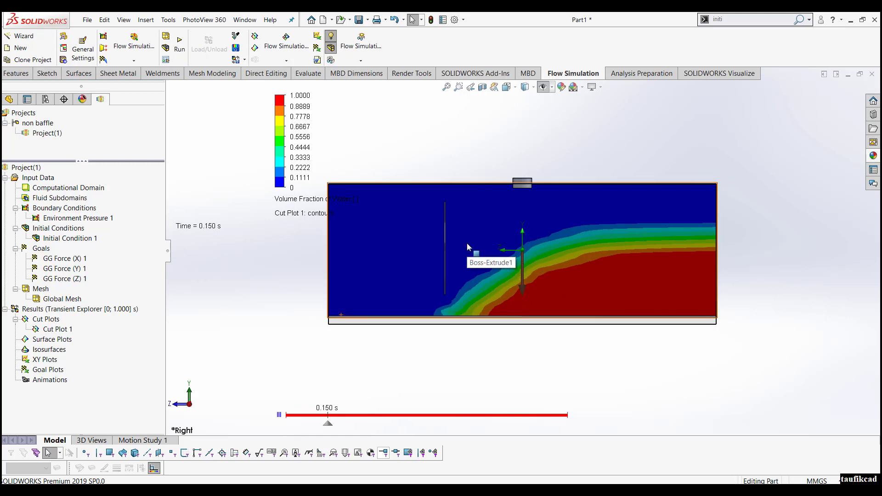
pyautogui.click(280, 416)
# Insert a goal plot with all goals selected and Iterations as the abscissa, and show its summary table
pyautogui.rightClick(70, 263)
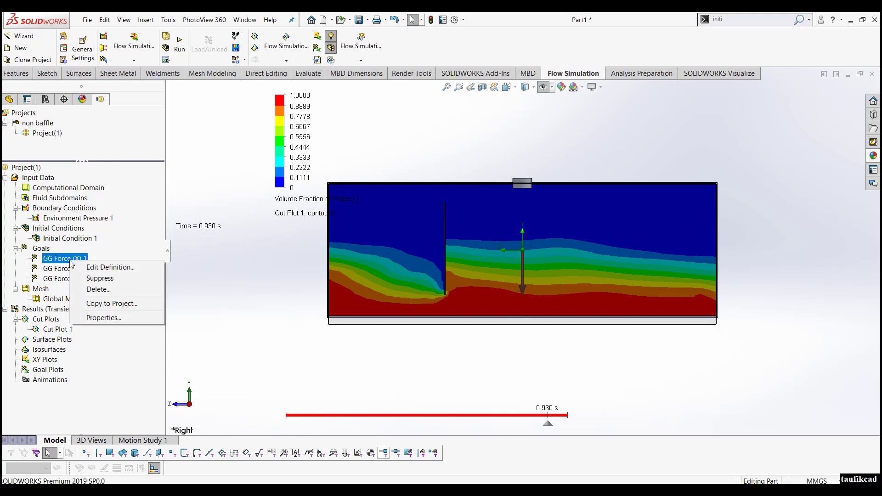
pyautogui.click(242, 322)
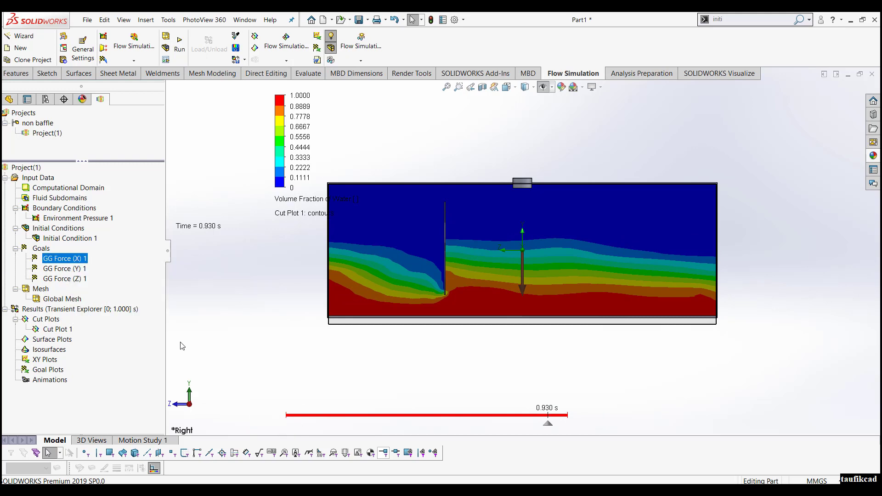
pyautogui.rightClick(53, 371)
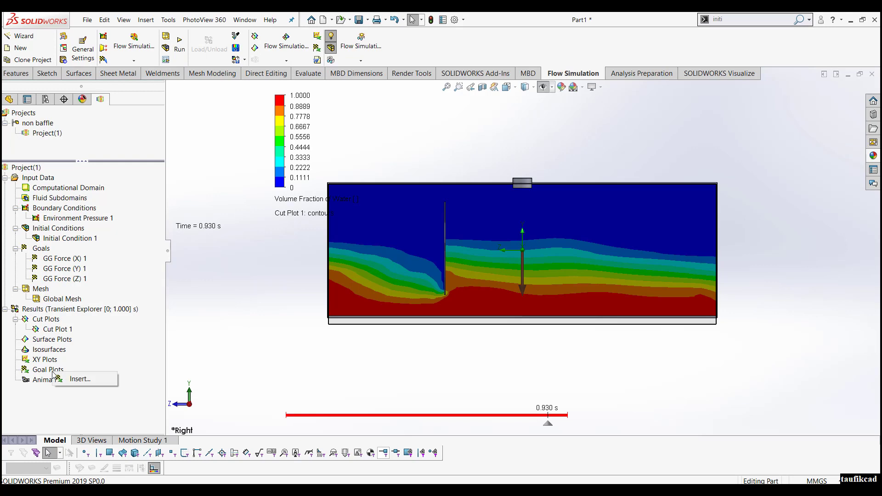
pyautogui.click(78, 380)
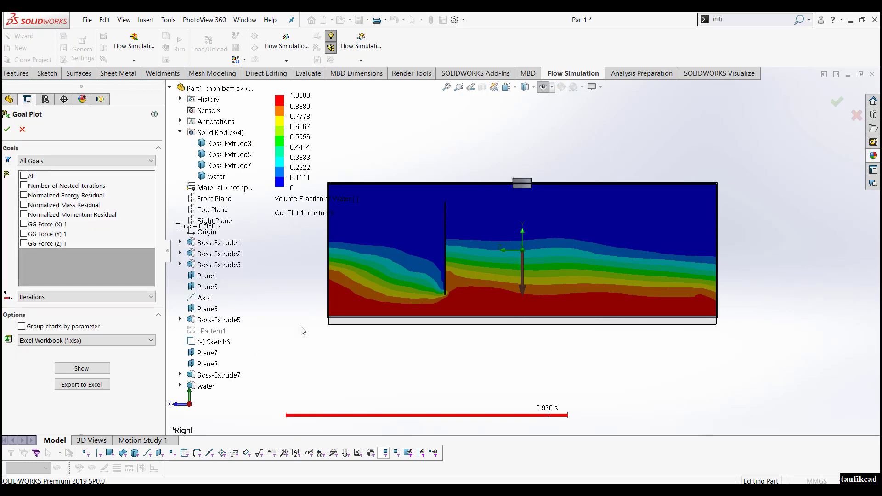
pyautogui.click(24, 175)
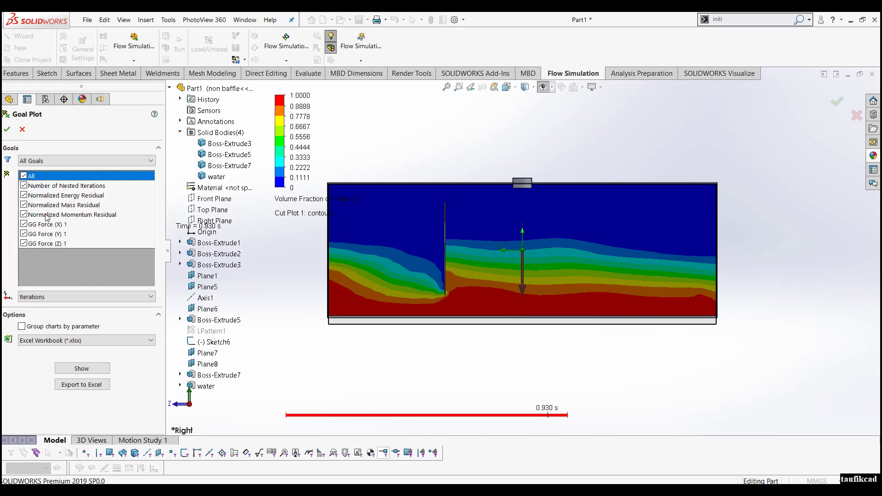
pyautogui.click(144, 297)
pyautogui.click(144, 298)
pyautogui.click(99, 368)
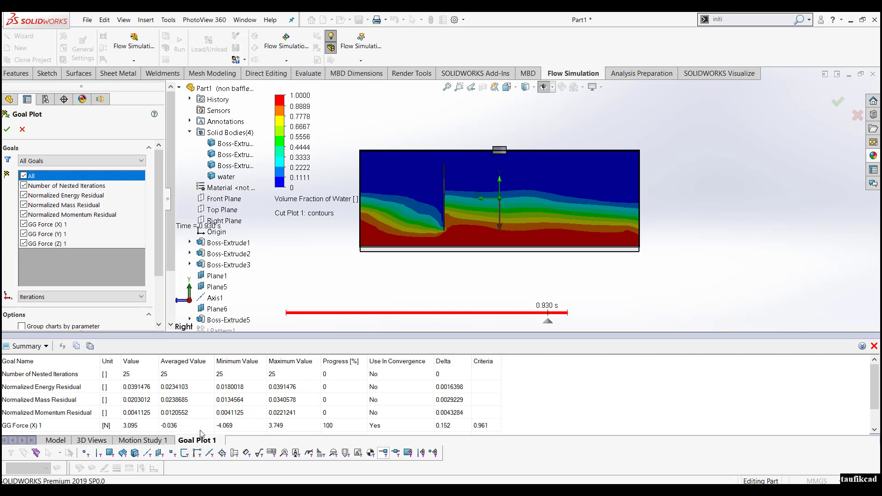
# Examine the values of GG Force (X) 1, GG Force (Y) 1 and GG Force (Z) 1 in the goal plot summary
pyautogui.scroll(-1, 275, 429)
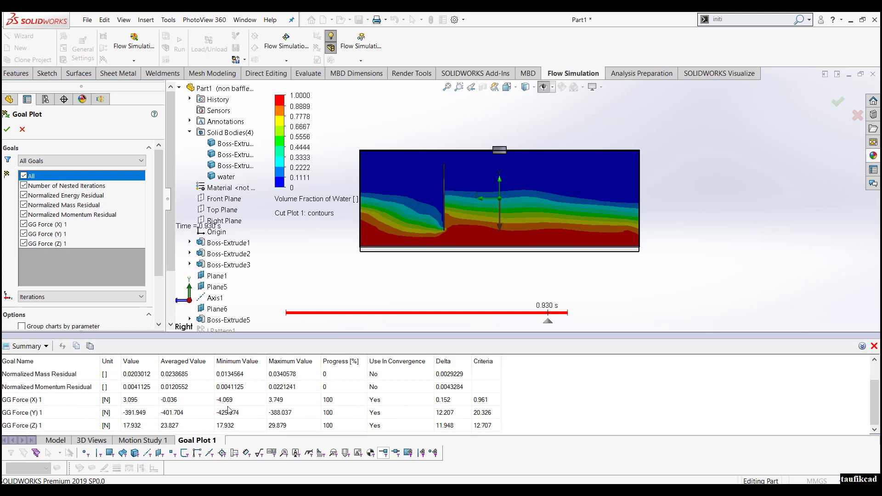
pyautogui.click(132, 403)
pyautogui.click(133, 413)
pyautogui.click(133, 426)
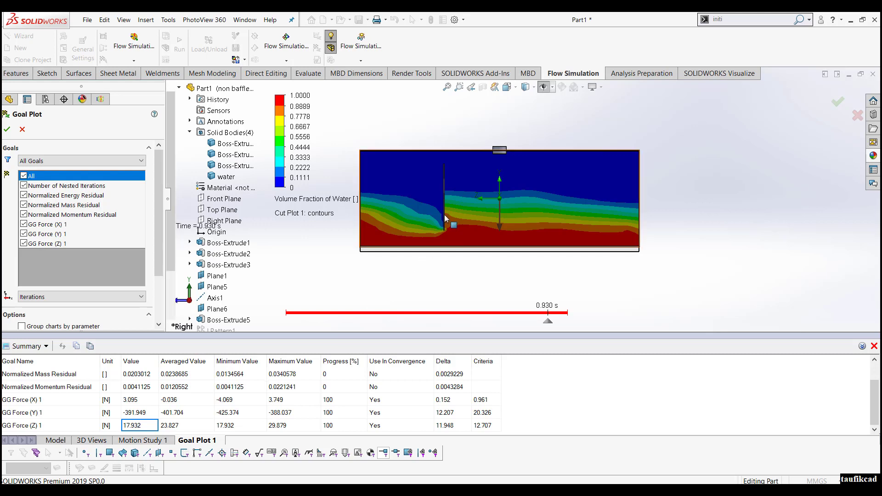
# Play the transient sloshing contours on the tank in a 3D view while keeping the goal plot summary open
pyautogui.moveTo(444, 218); pyautogui.dragTo(452, 172, button='middle')
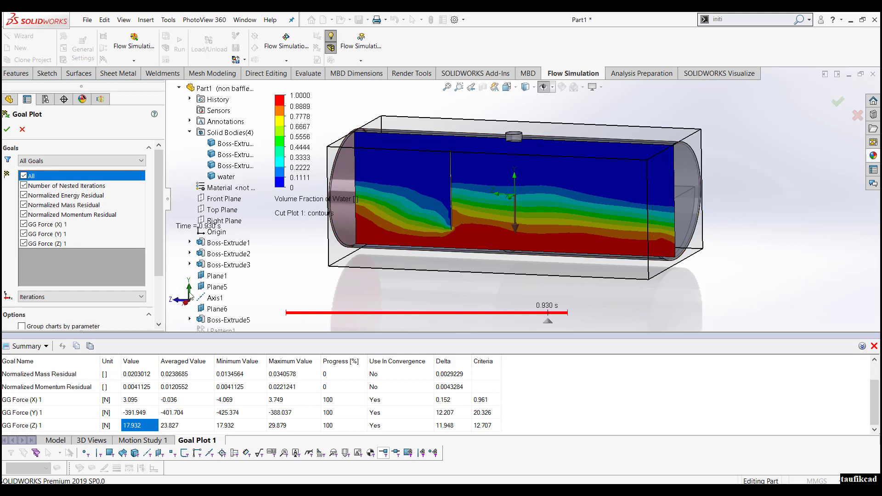
pyautogui.moveTo(276, 311)
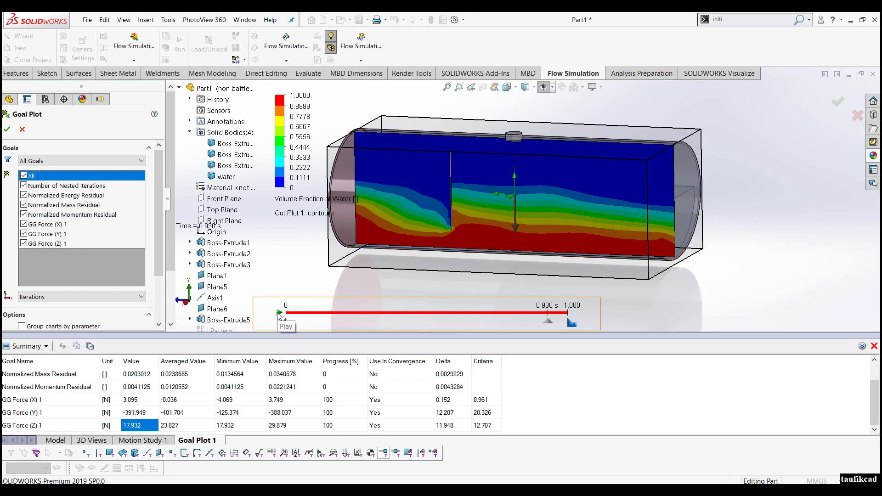
pyautogui.click(278, 314)
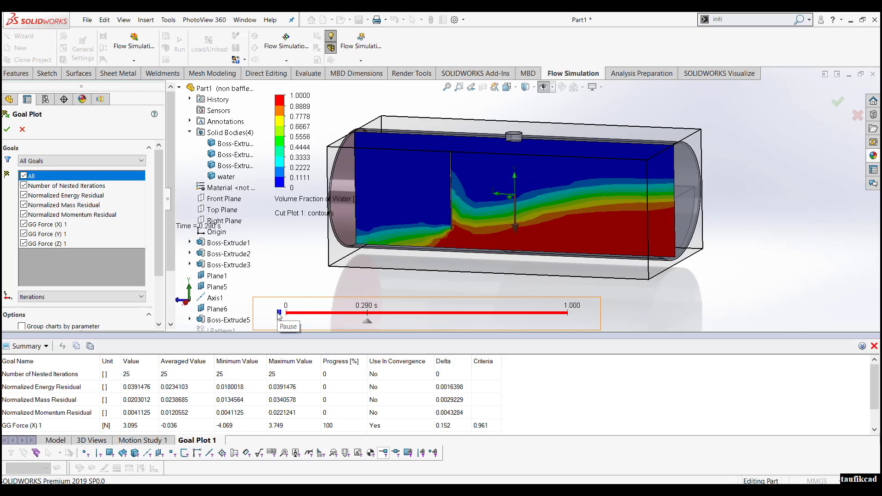